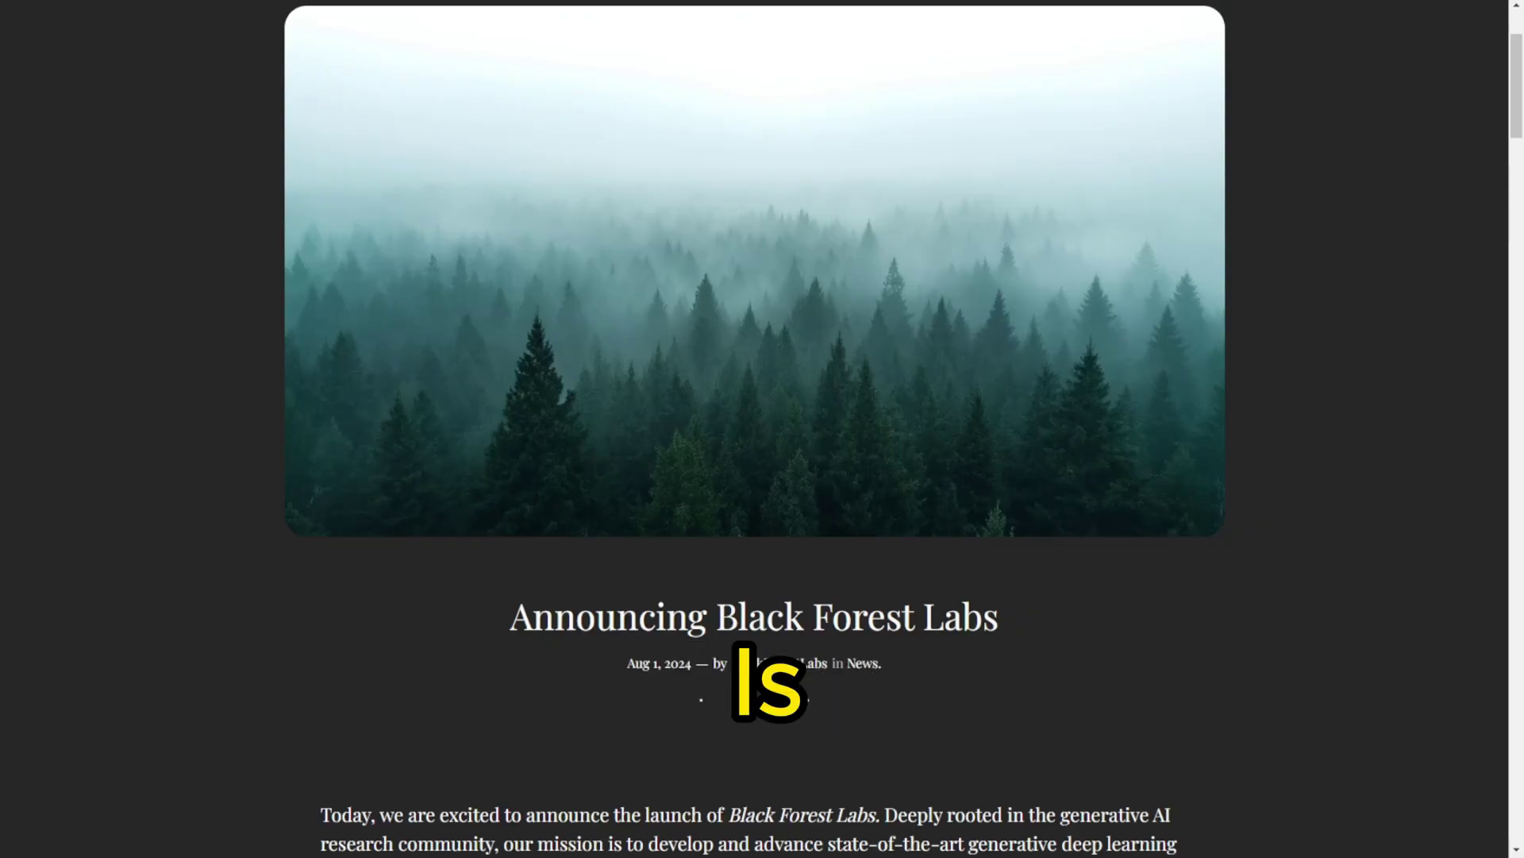
Scroll from the Black Forest Labs Hugging Face page into the FLUX.1 announcement post.
scroll(754, 429, down, 9)
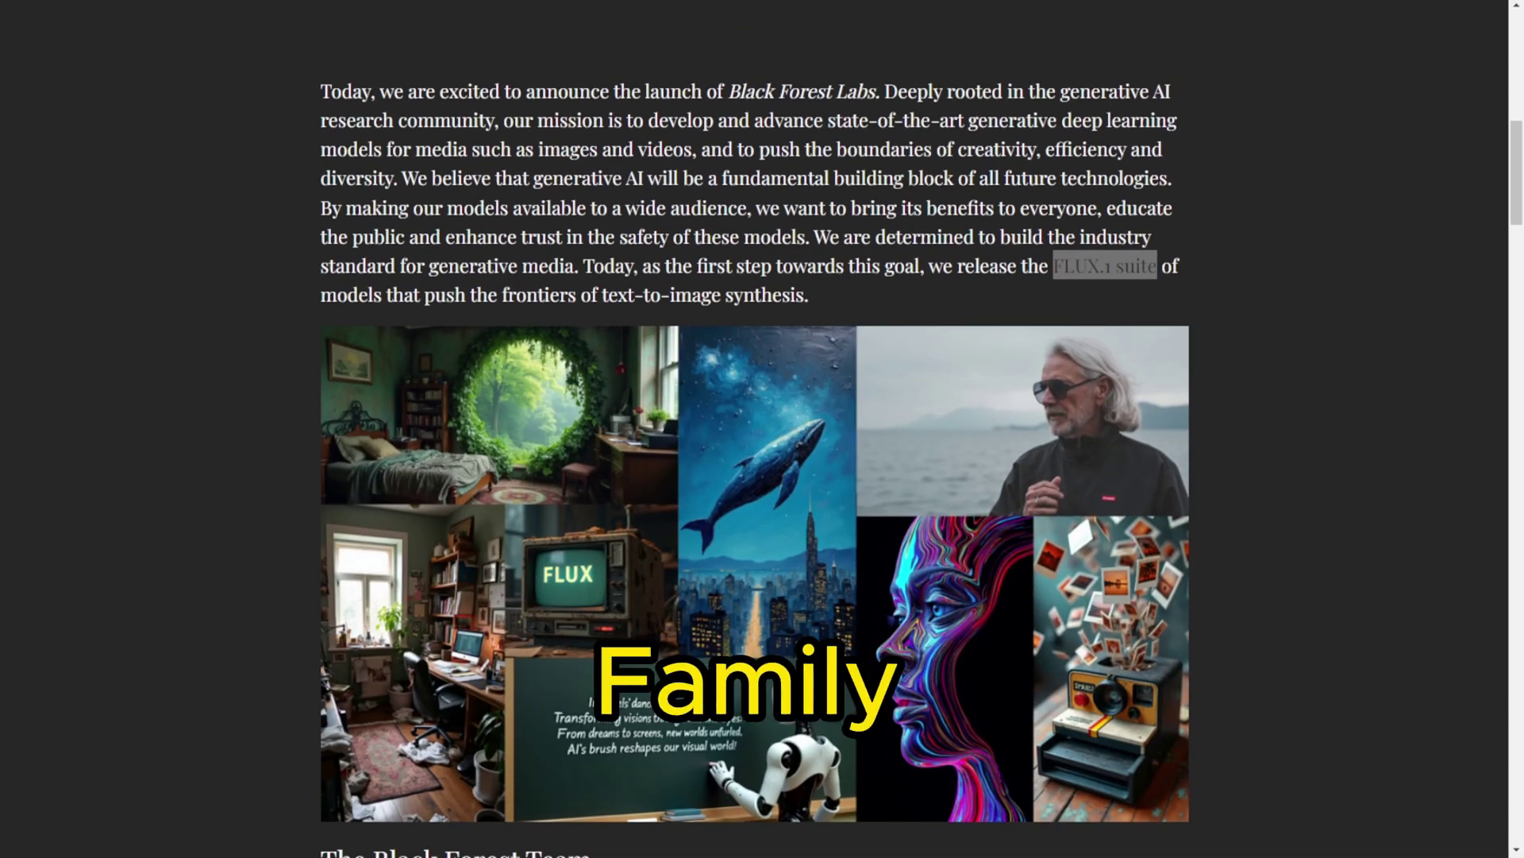
Read down past the FLUX.1 variants, cost chart and radar benchmark charts to Up Next.
scroll(754, 428, down, 8)
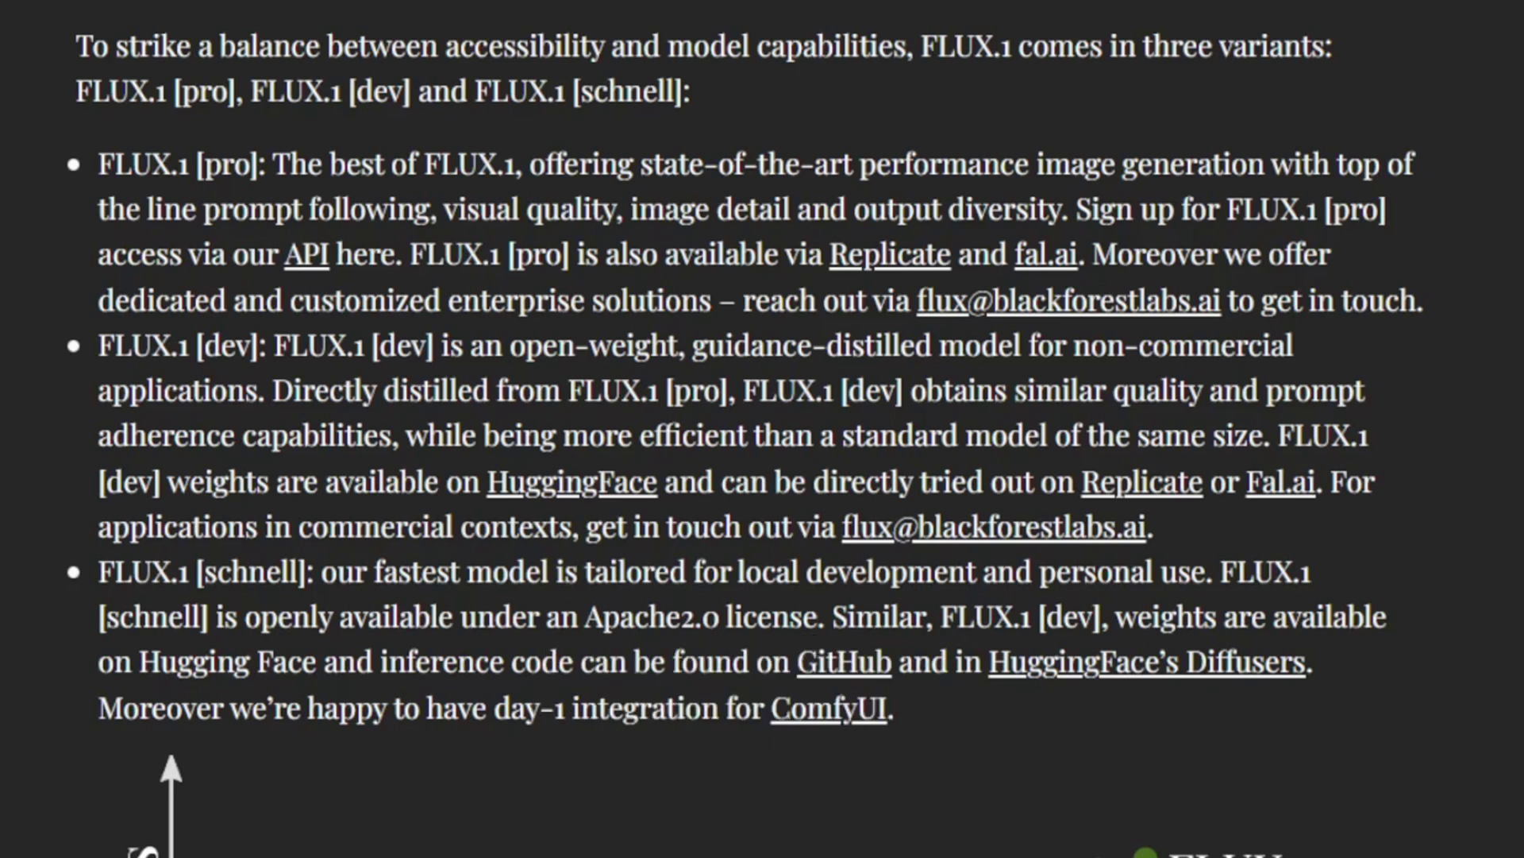
scroll(749, 429, down, 5)
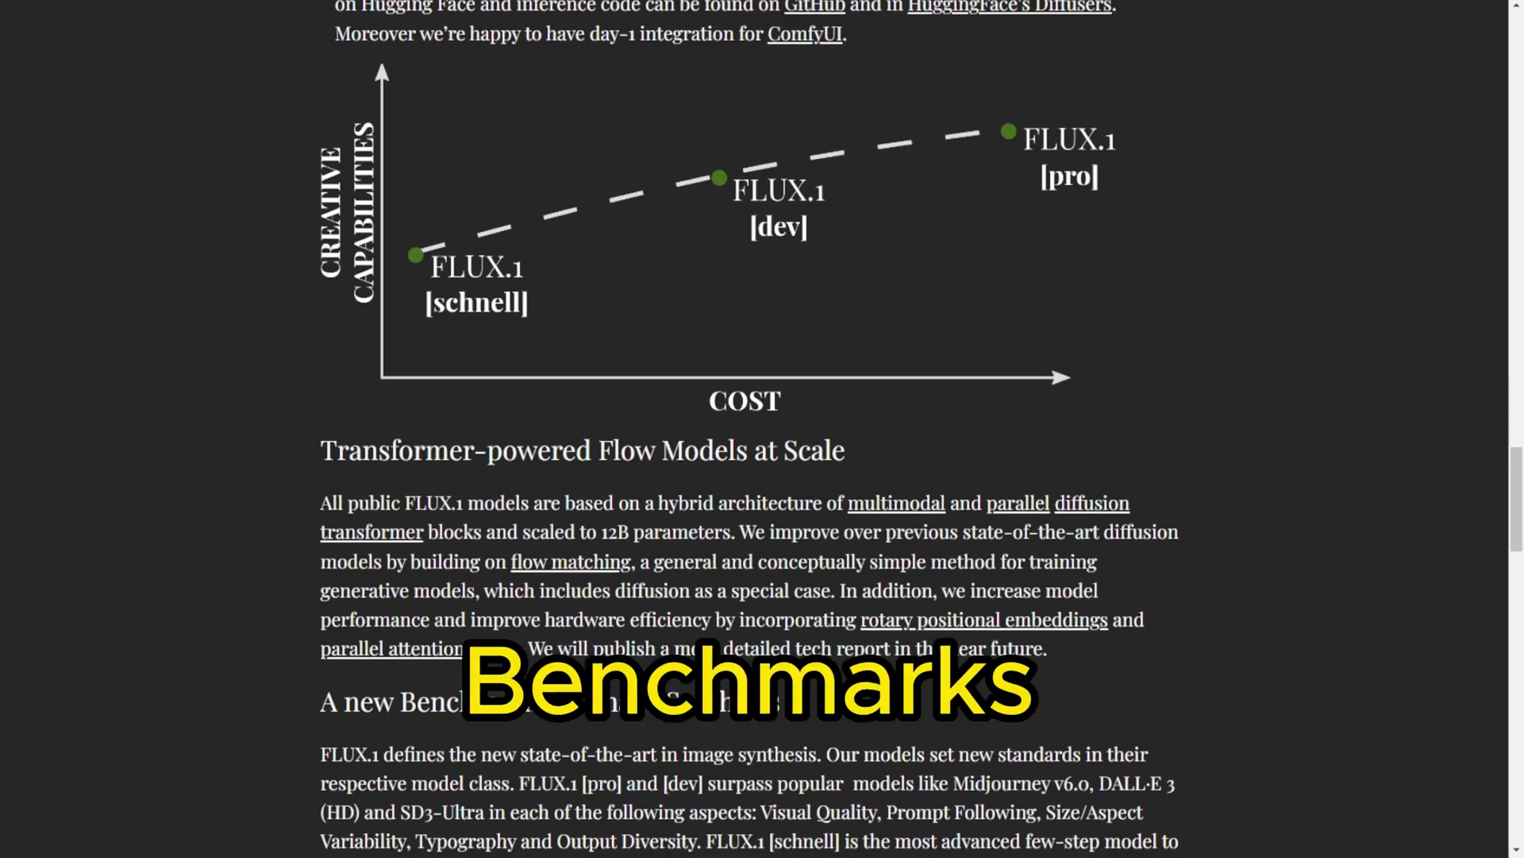
scroll(749, 428, down, 7)
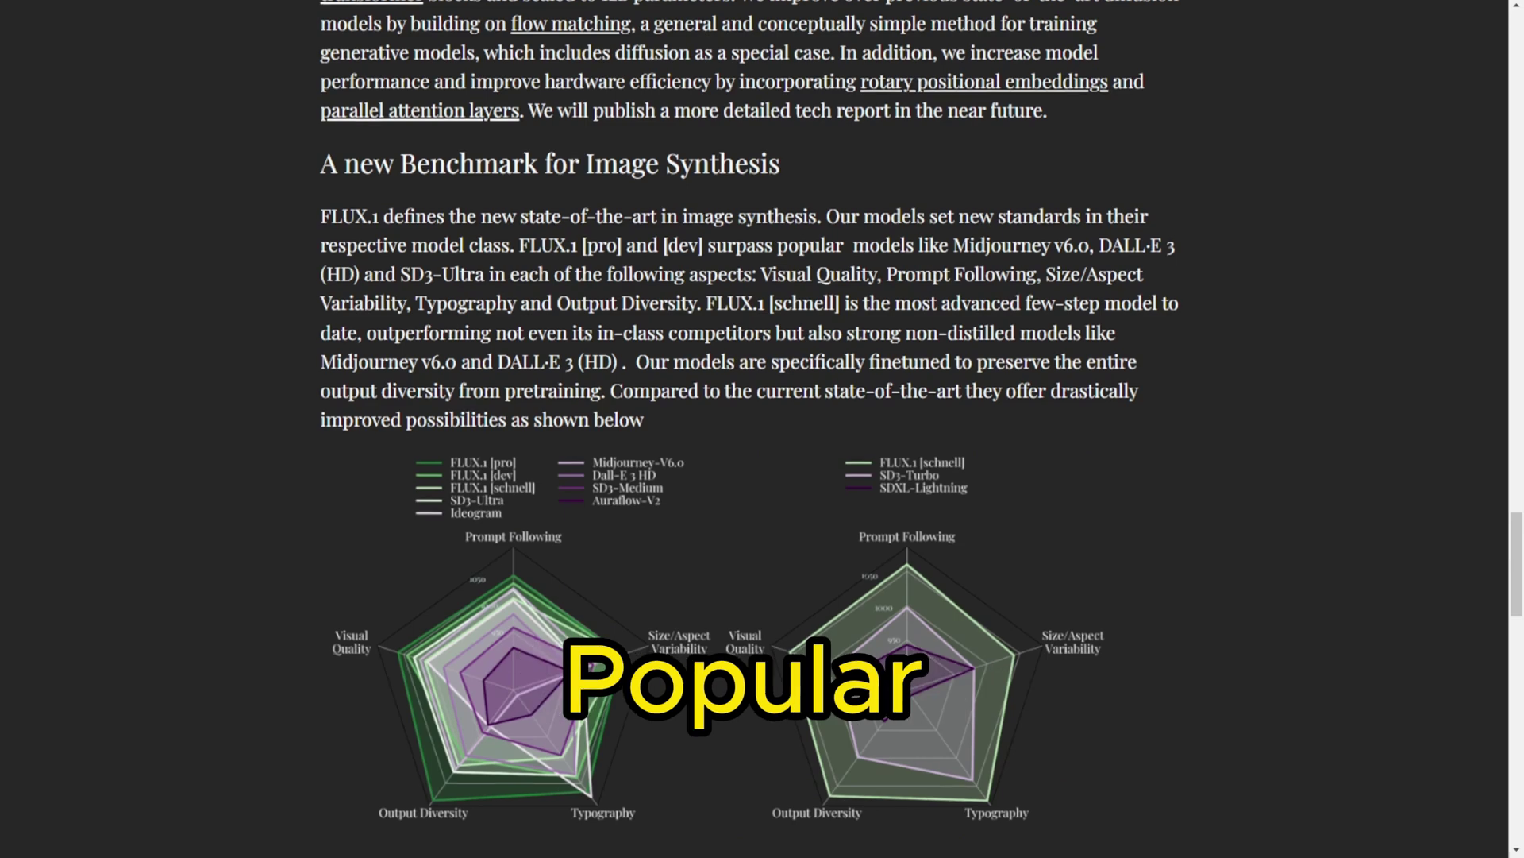
scroll(749, 429, down, 1)
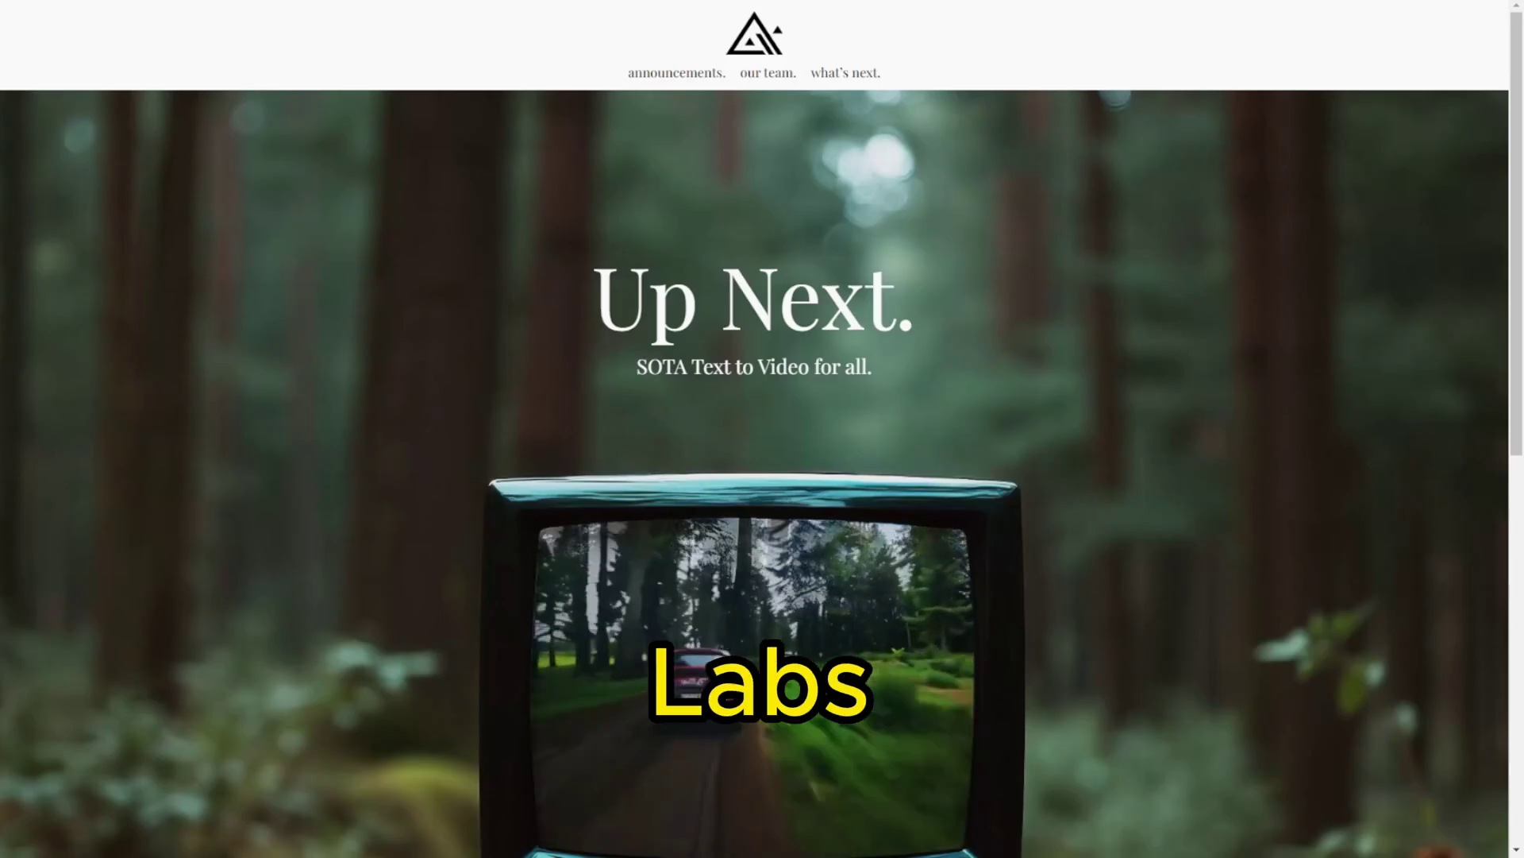
Scroll through the text-to-video teaser and the megapixel resolution examples.
scroll(754, 429, down, 2)
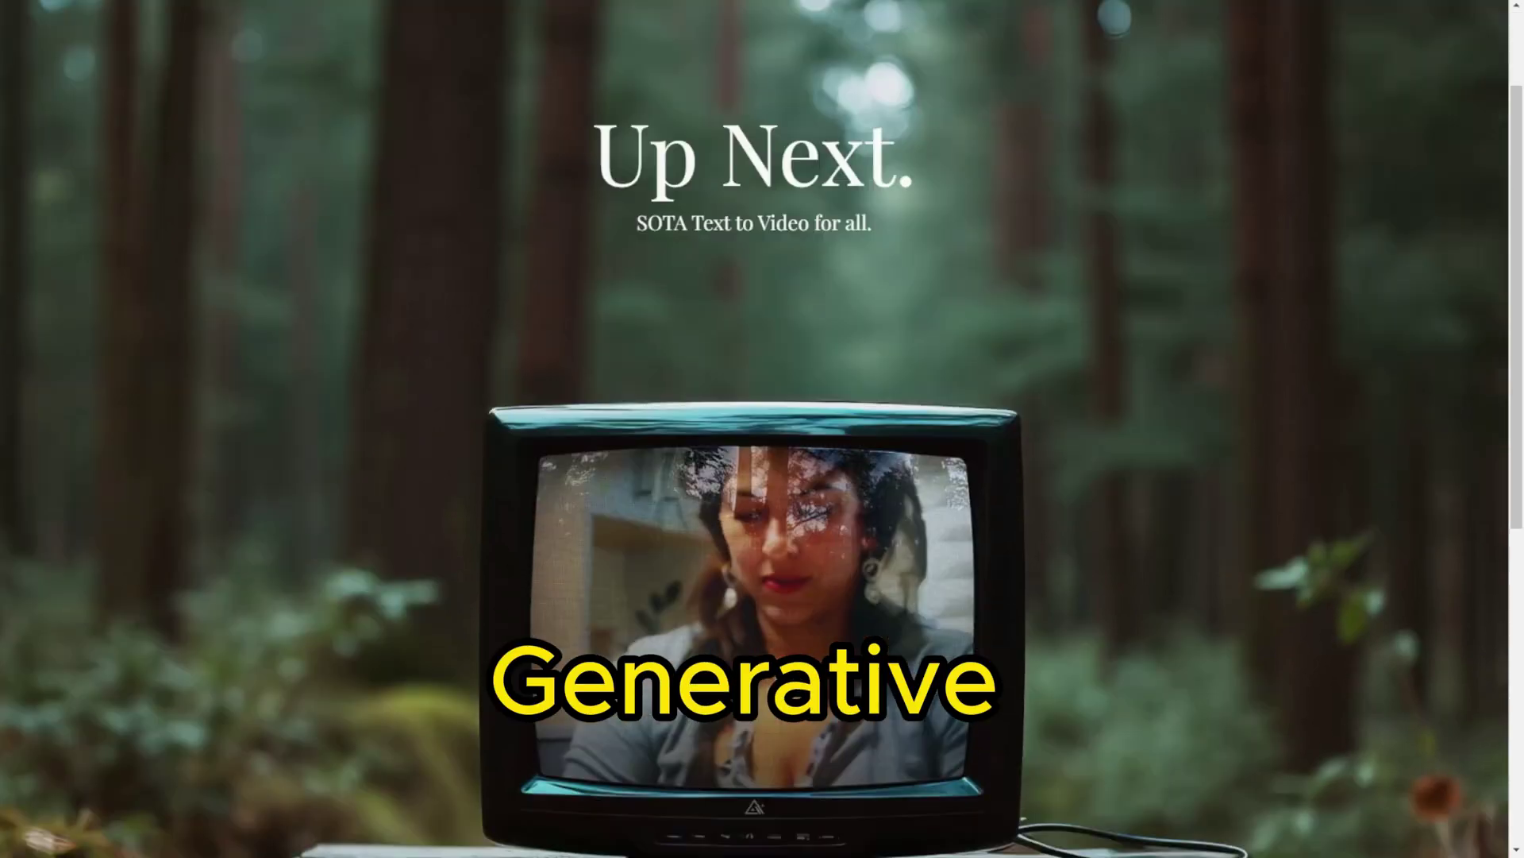
scroll(754, 429, down, 2)
scroll(754, 429, up, 1)
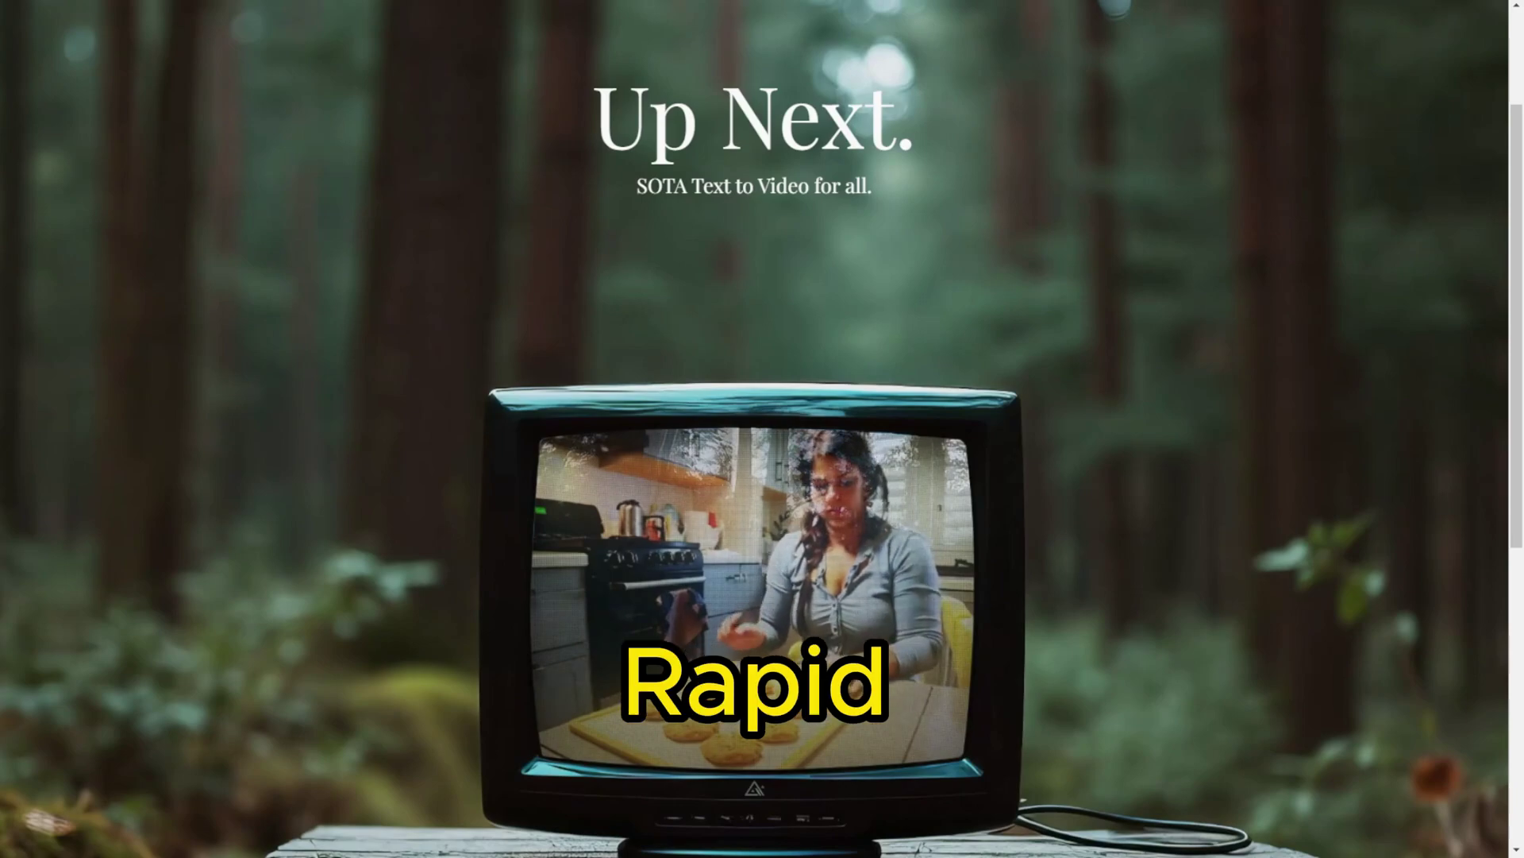
scroll(755, 429, down, 2)
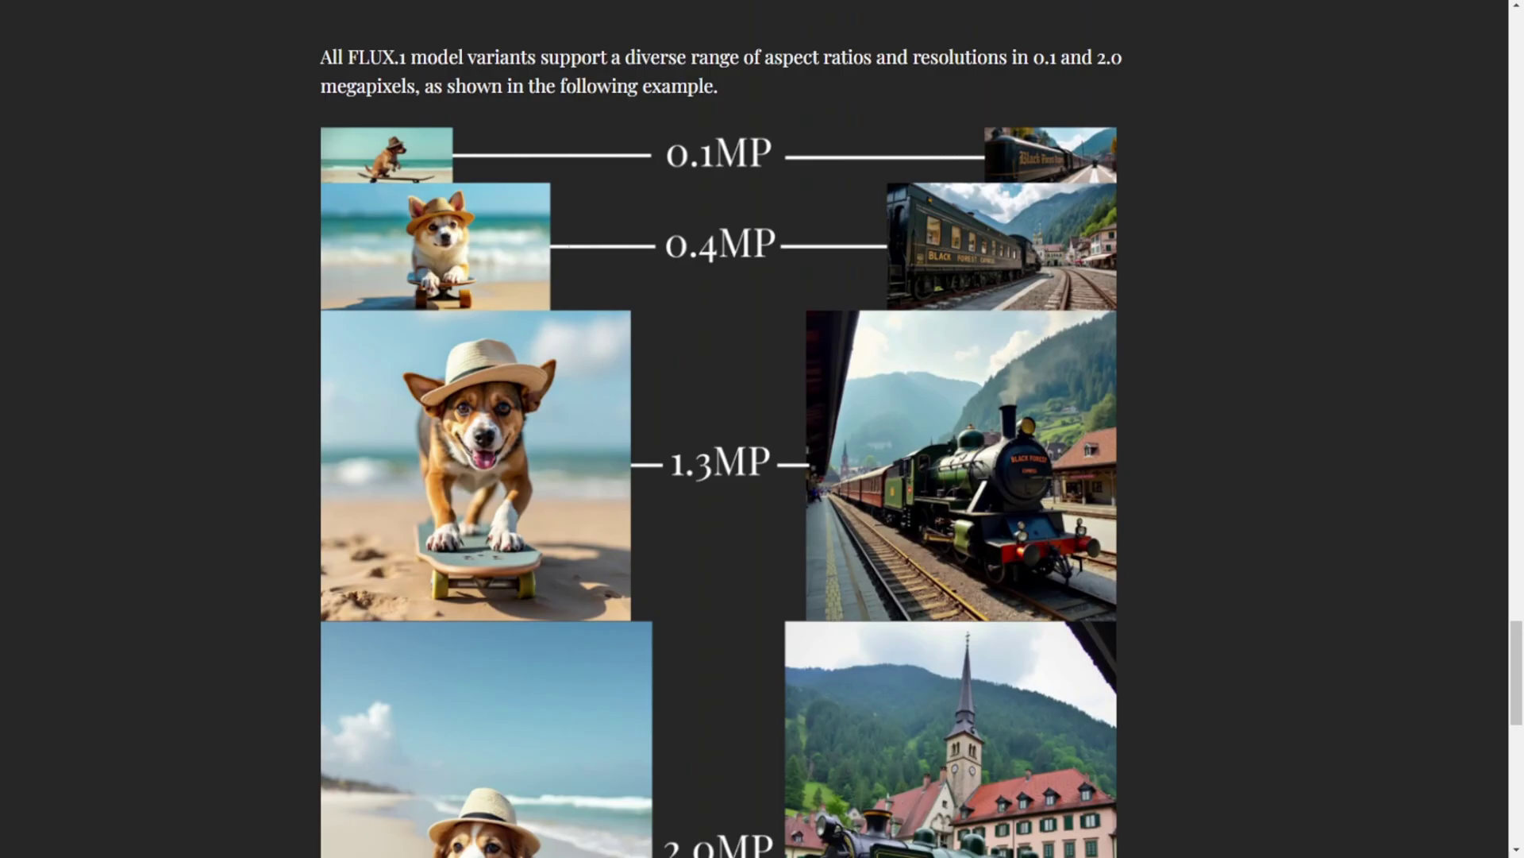
scroll(754, 429, down, 1)
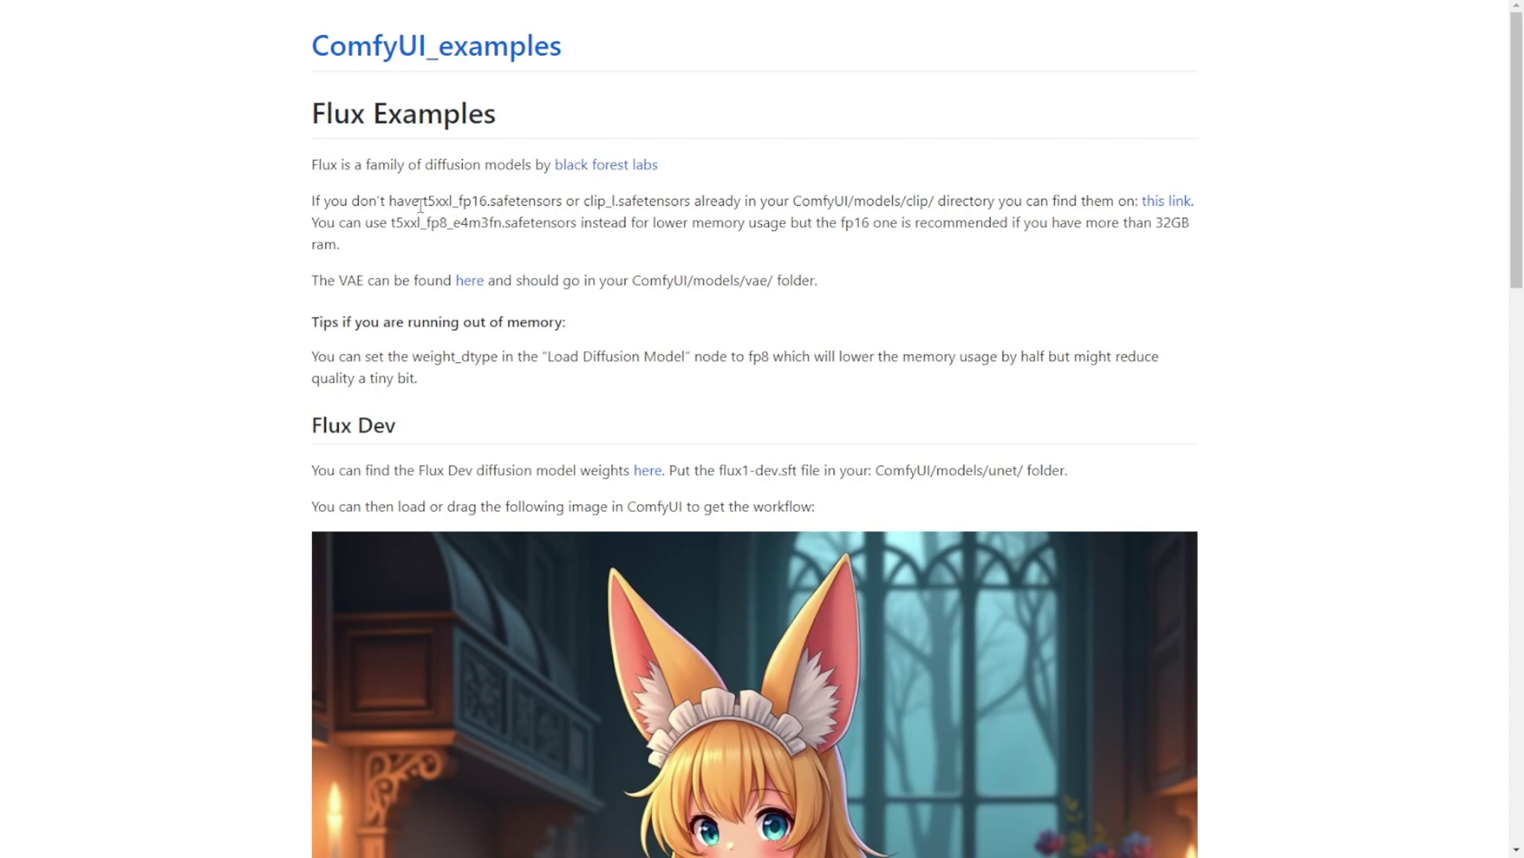
Highlight the t5xxl_fp16 and clip_l file names and 'clip' in the ComfyUI/models/clip path.
drag(427, 201, 454, 200)
click(696, 203)
drag(697, 202, 459, 200)
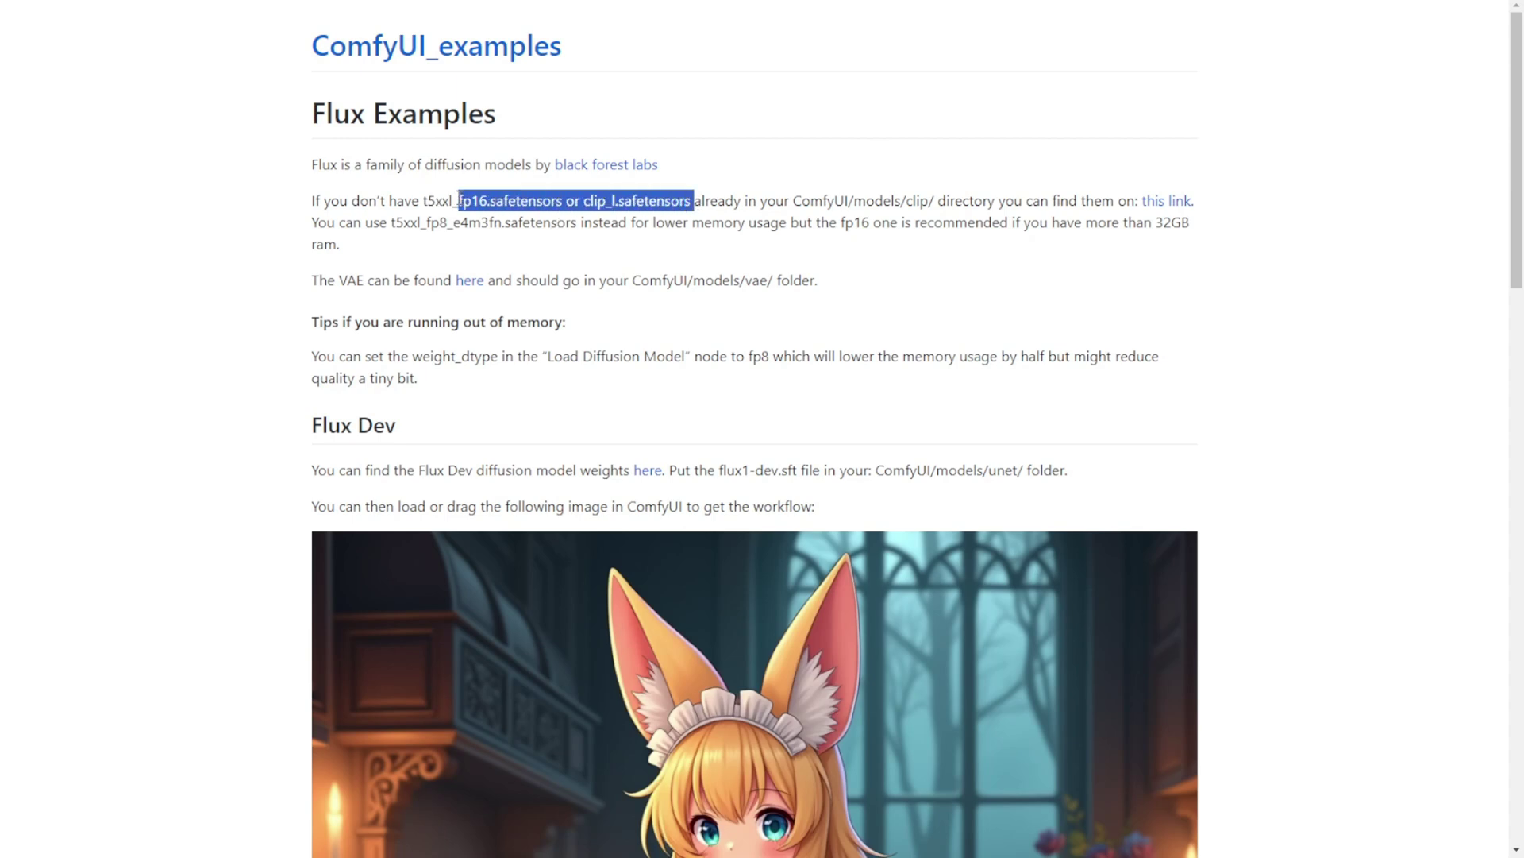
double_click(918, 194)
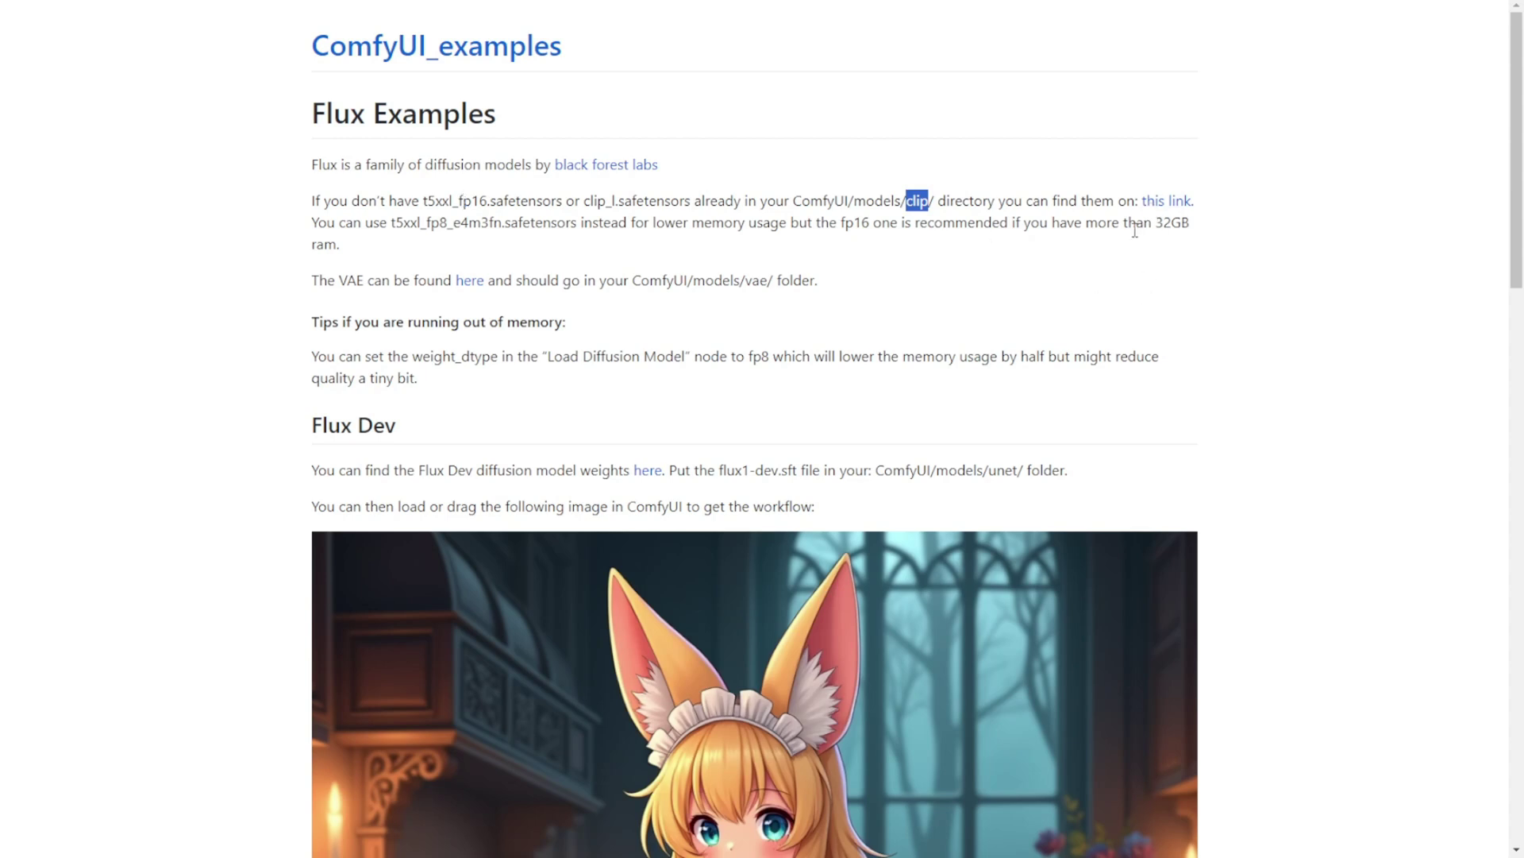
click(487, 200)
drag(487, 200, 463, 201)
drag(461, 198, 422, 200)
double_click(917, 200)
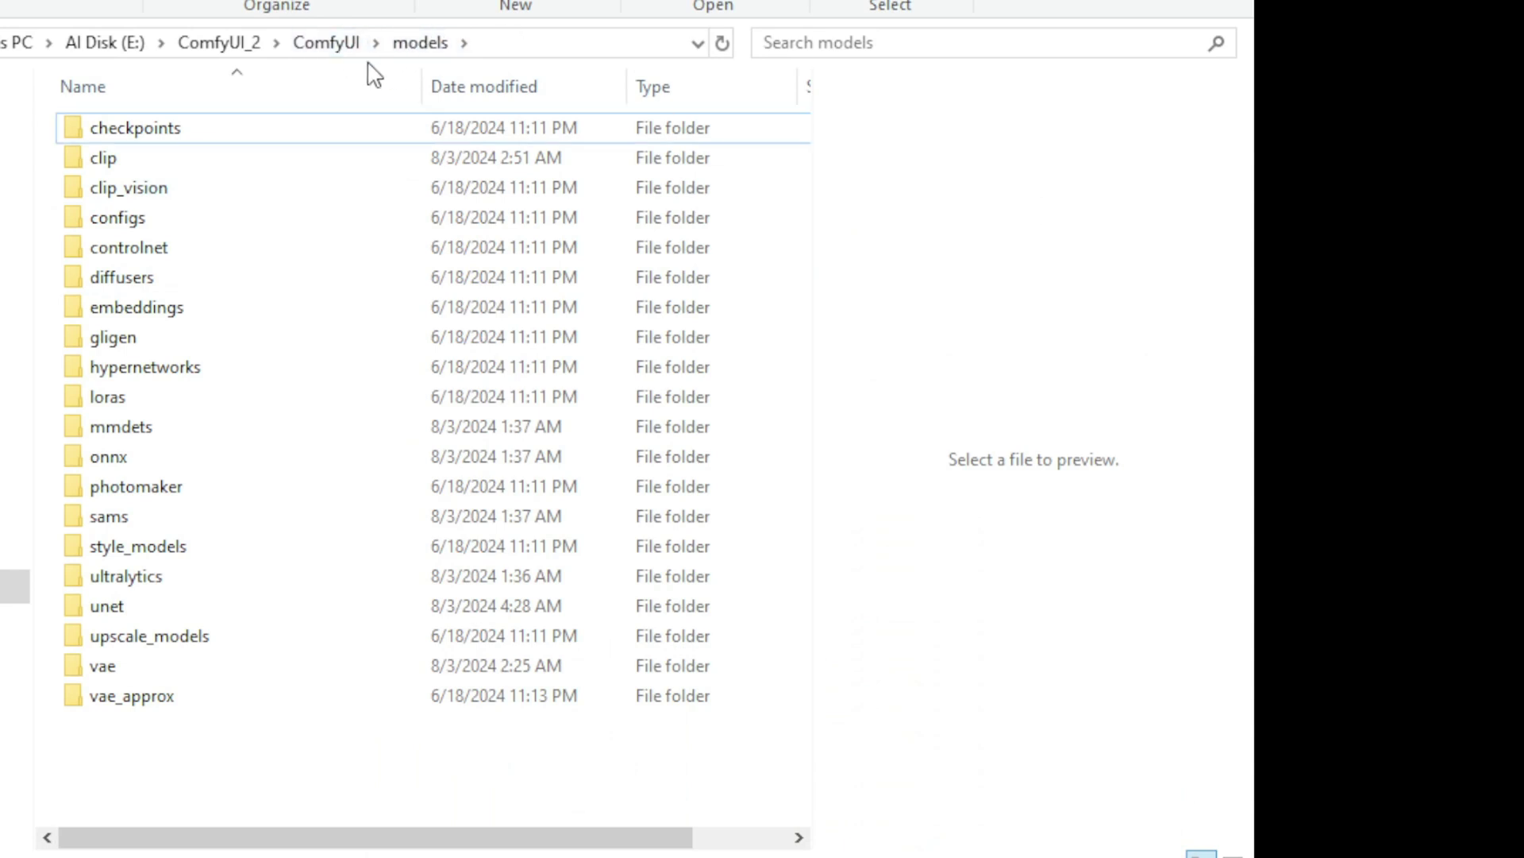
Delete put_clip_or_text_encoder_models_here from the clip folder, then return to models.
click(151, 163)
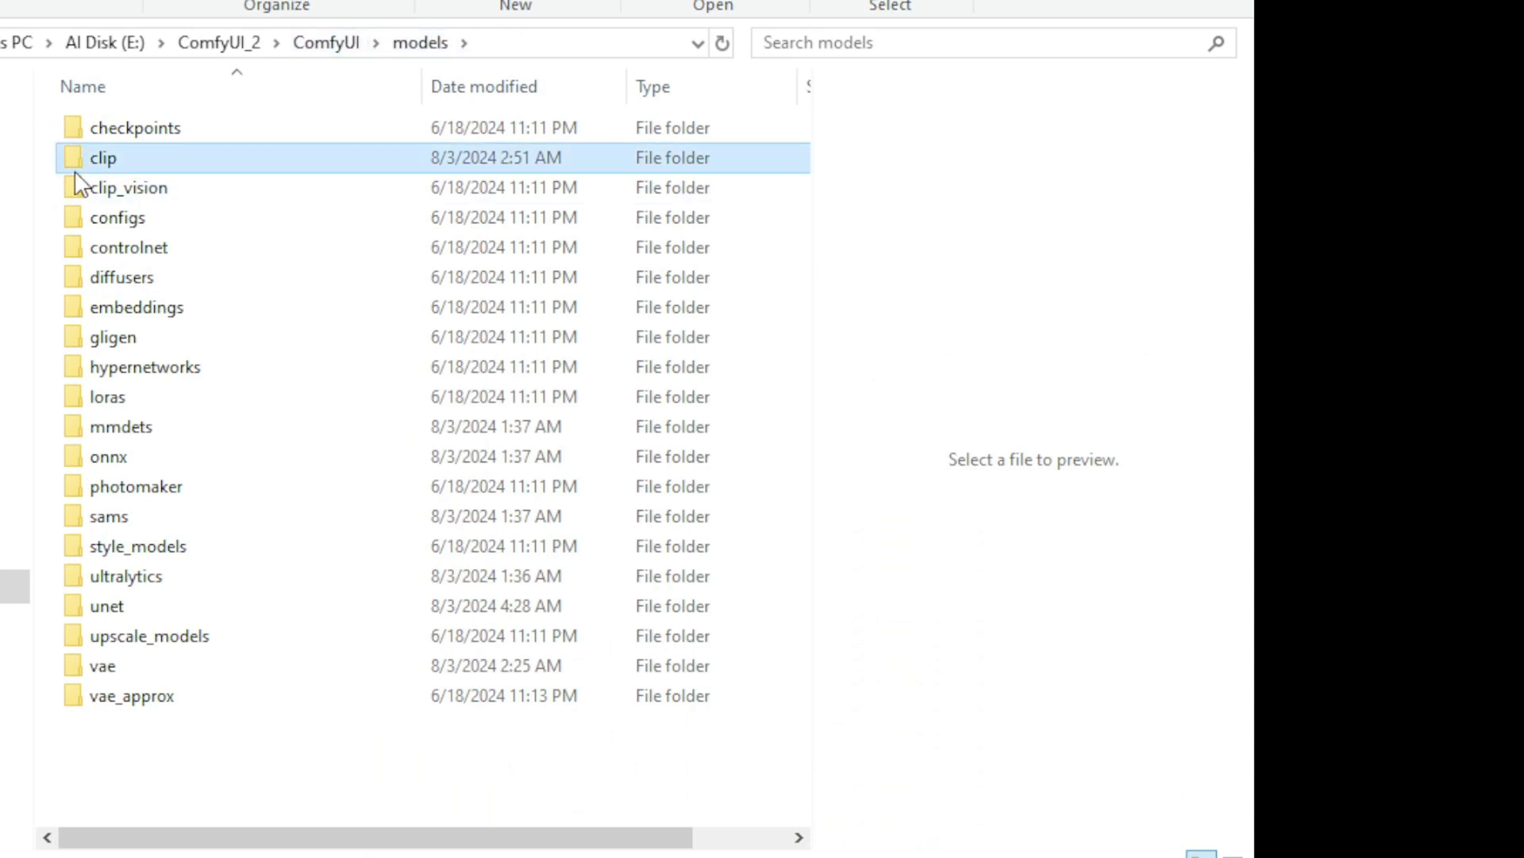
double_click(125, 169)
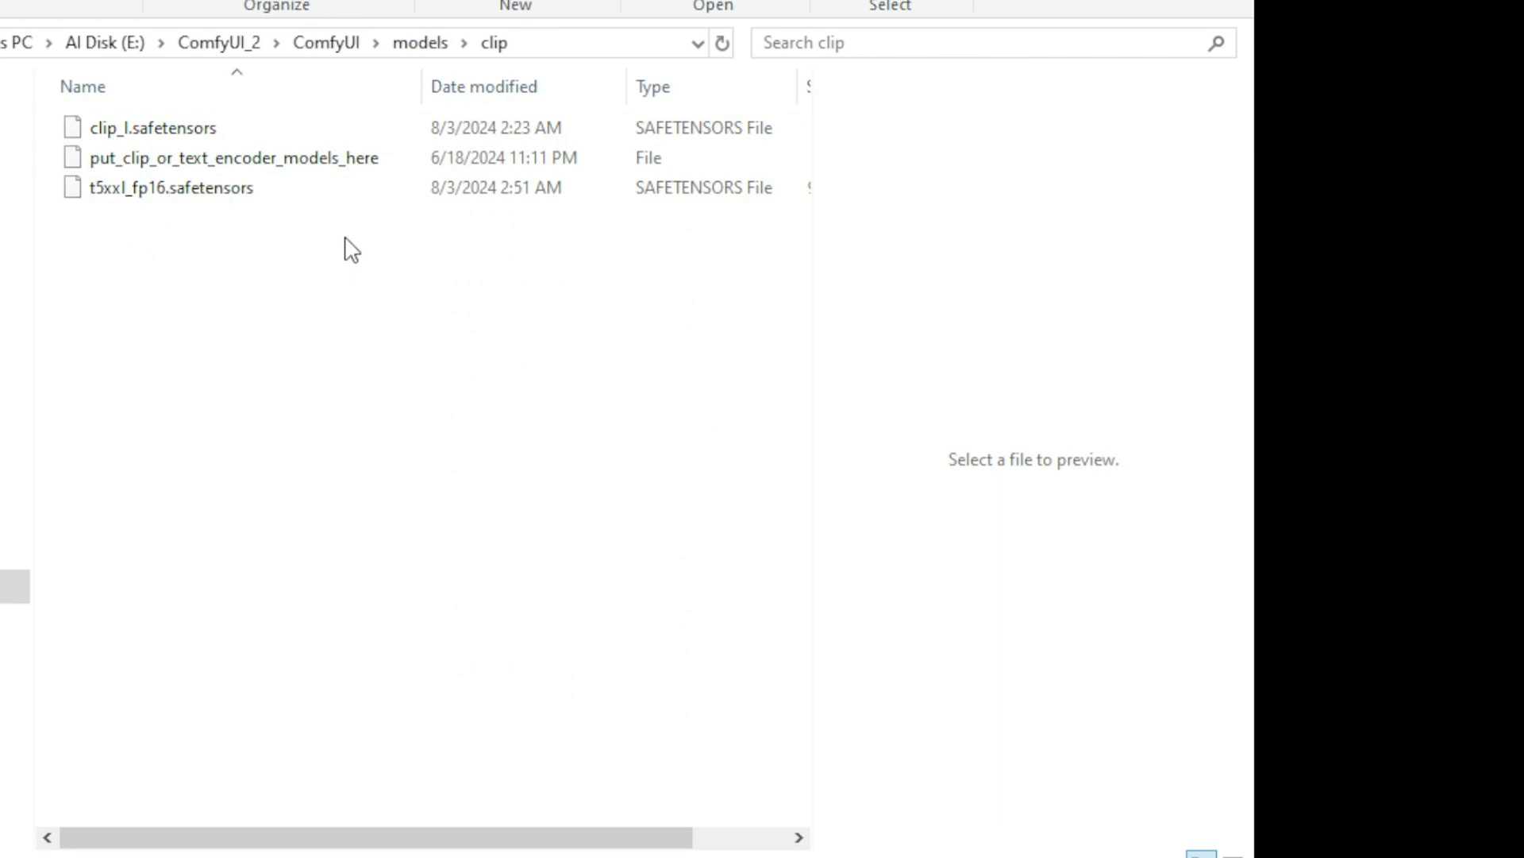
click(353, 162)
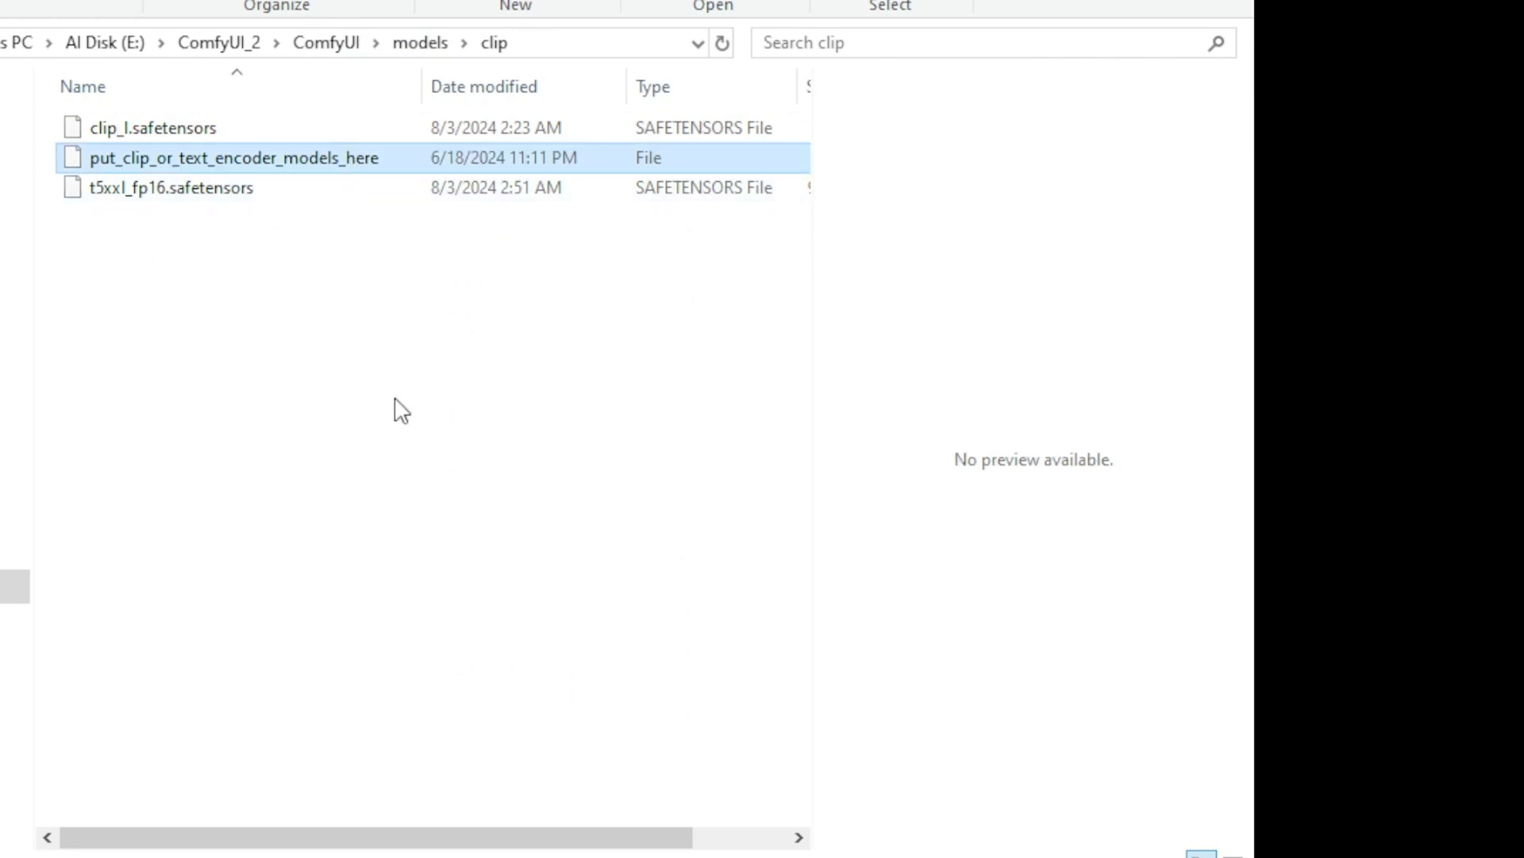
key(Delete)
click(139, 167)
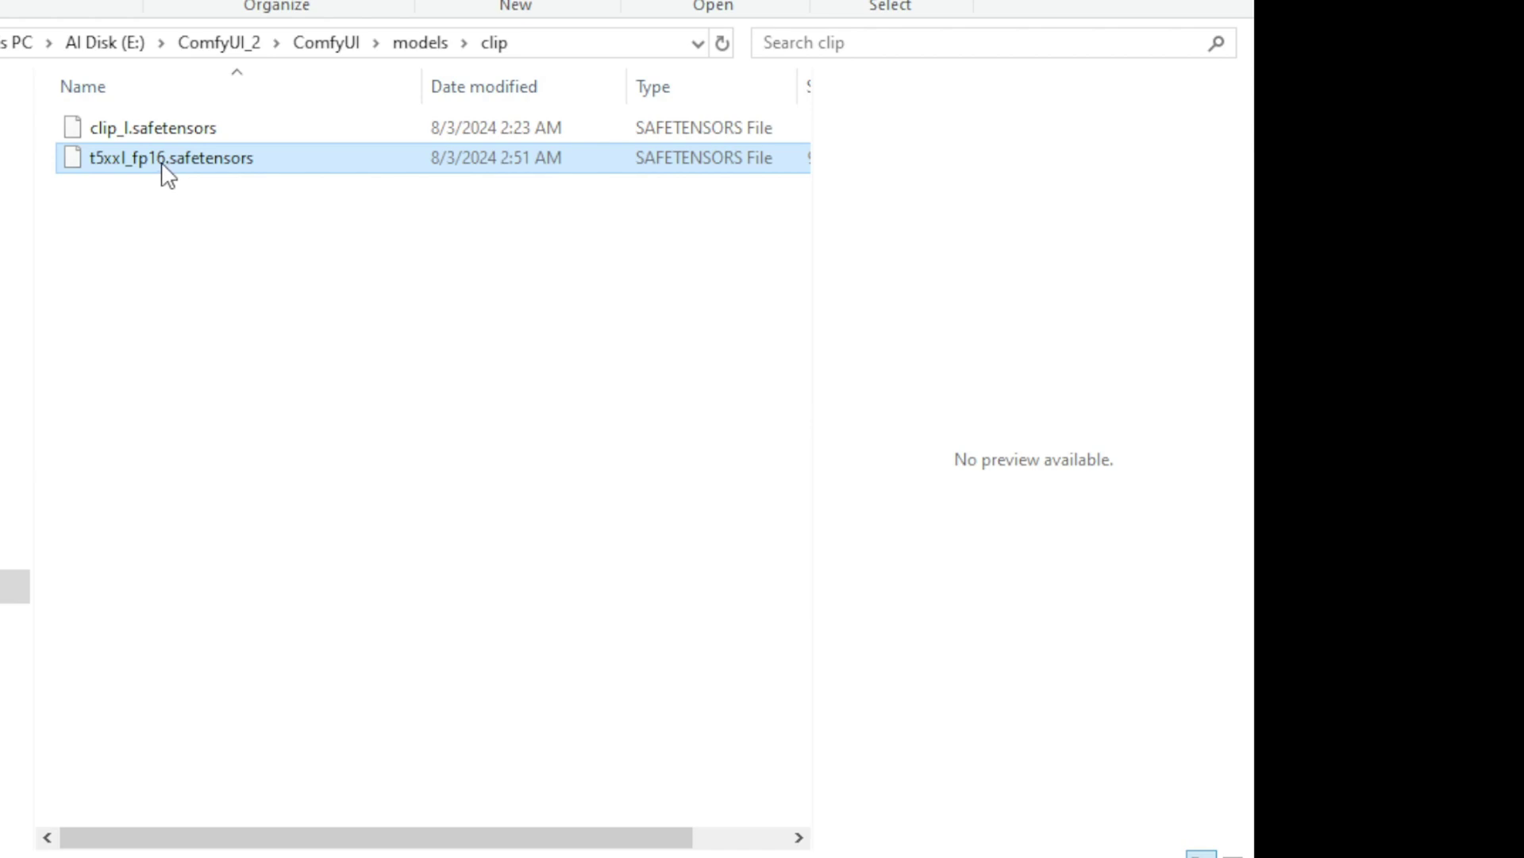
key(alt+Up)
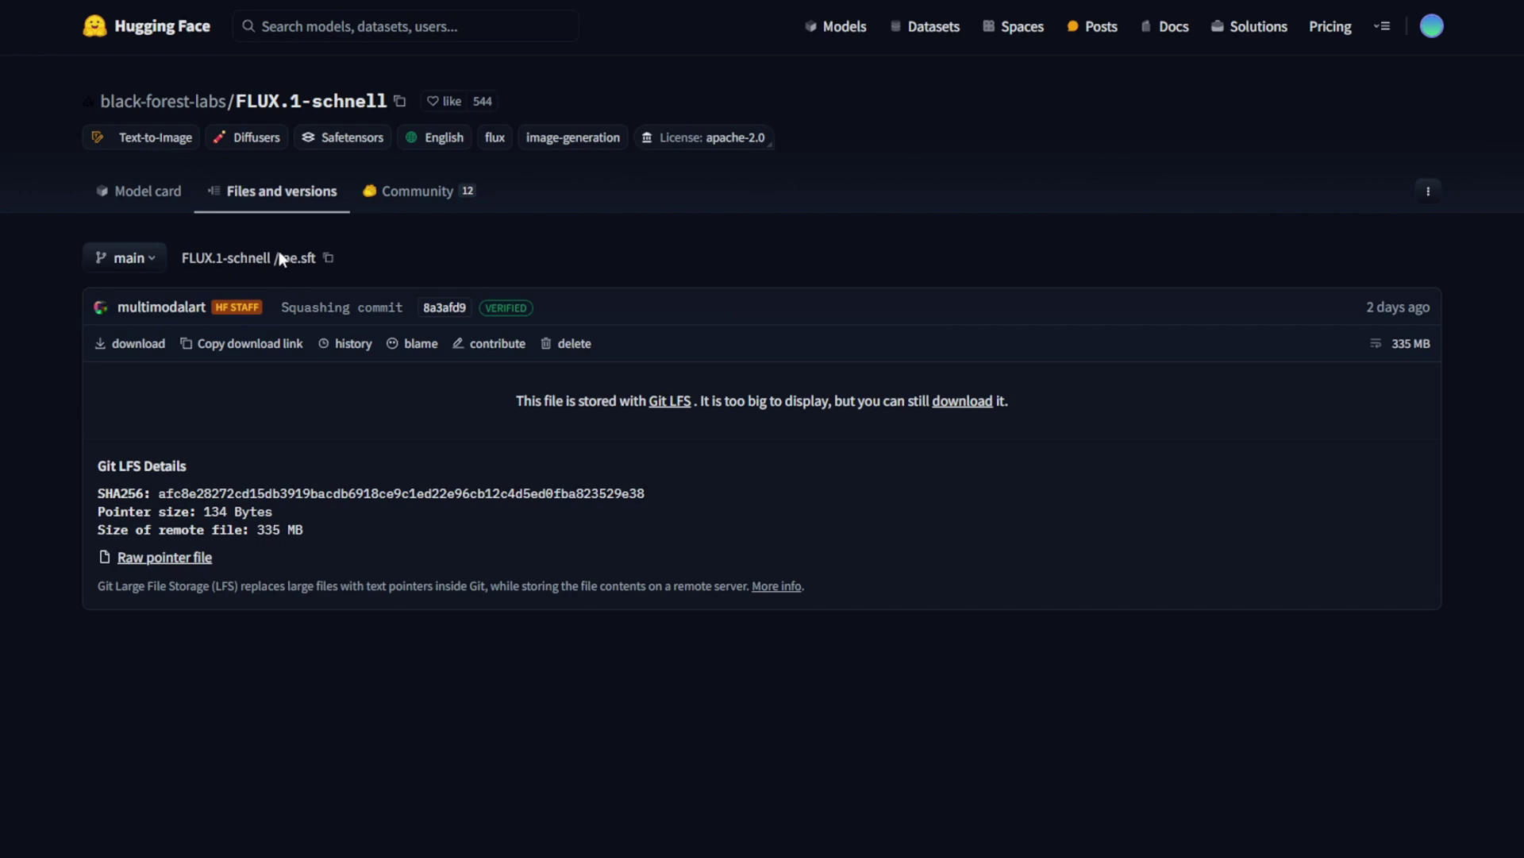
Highlight the 335 MB ae.sft file name on the FLUX.1-schnell Files page, then close it.
drag(292, 261, 321, 262)
key(ctrl+w)
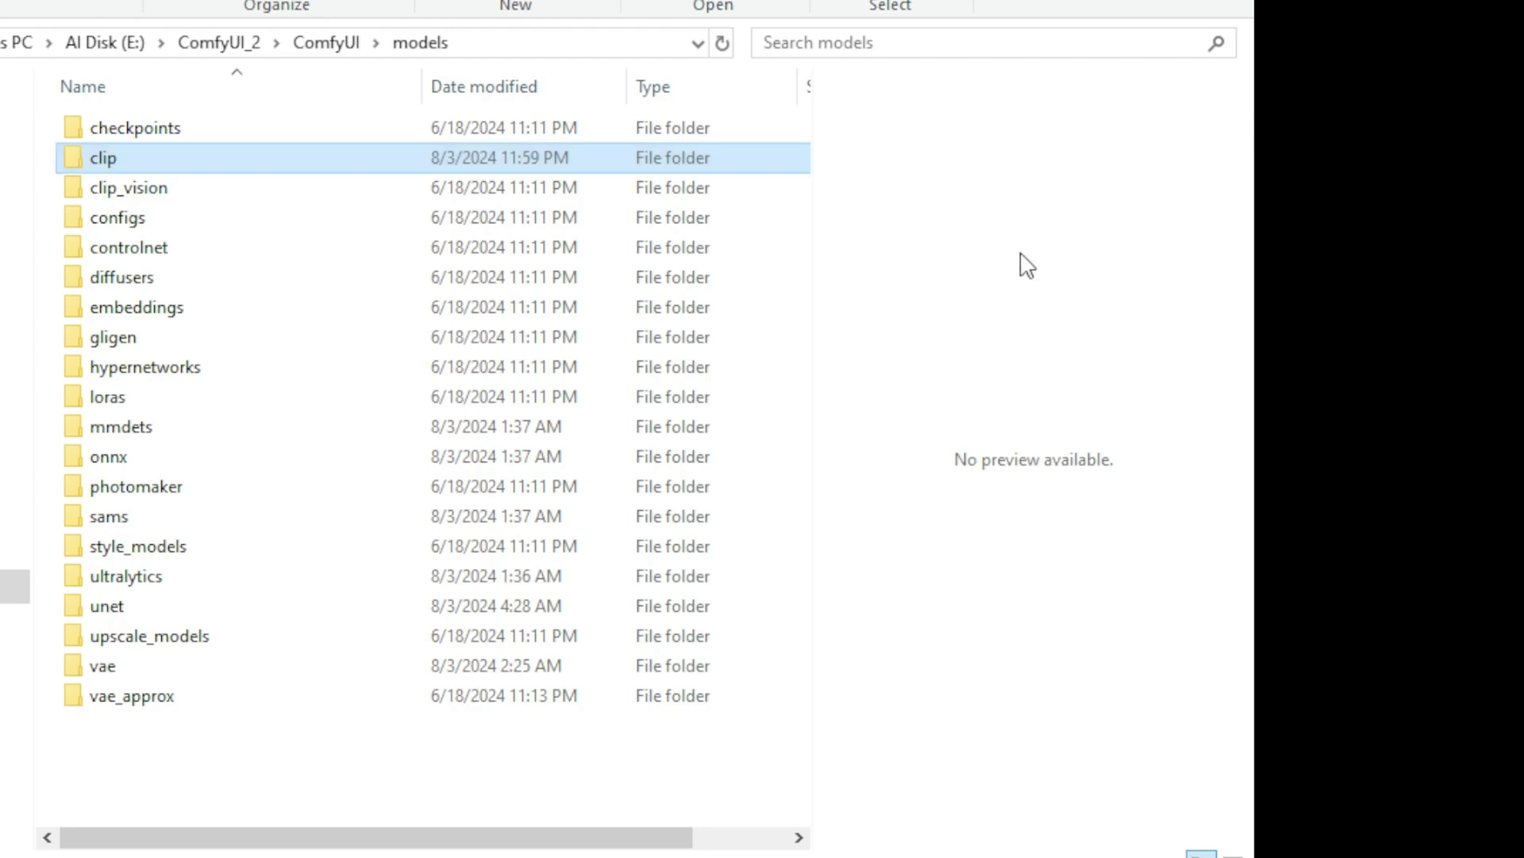
Open the vae folder and select ae.sft, confirming it sits beside put_vae_here.
click(394, 45)
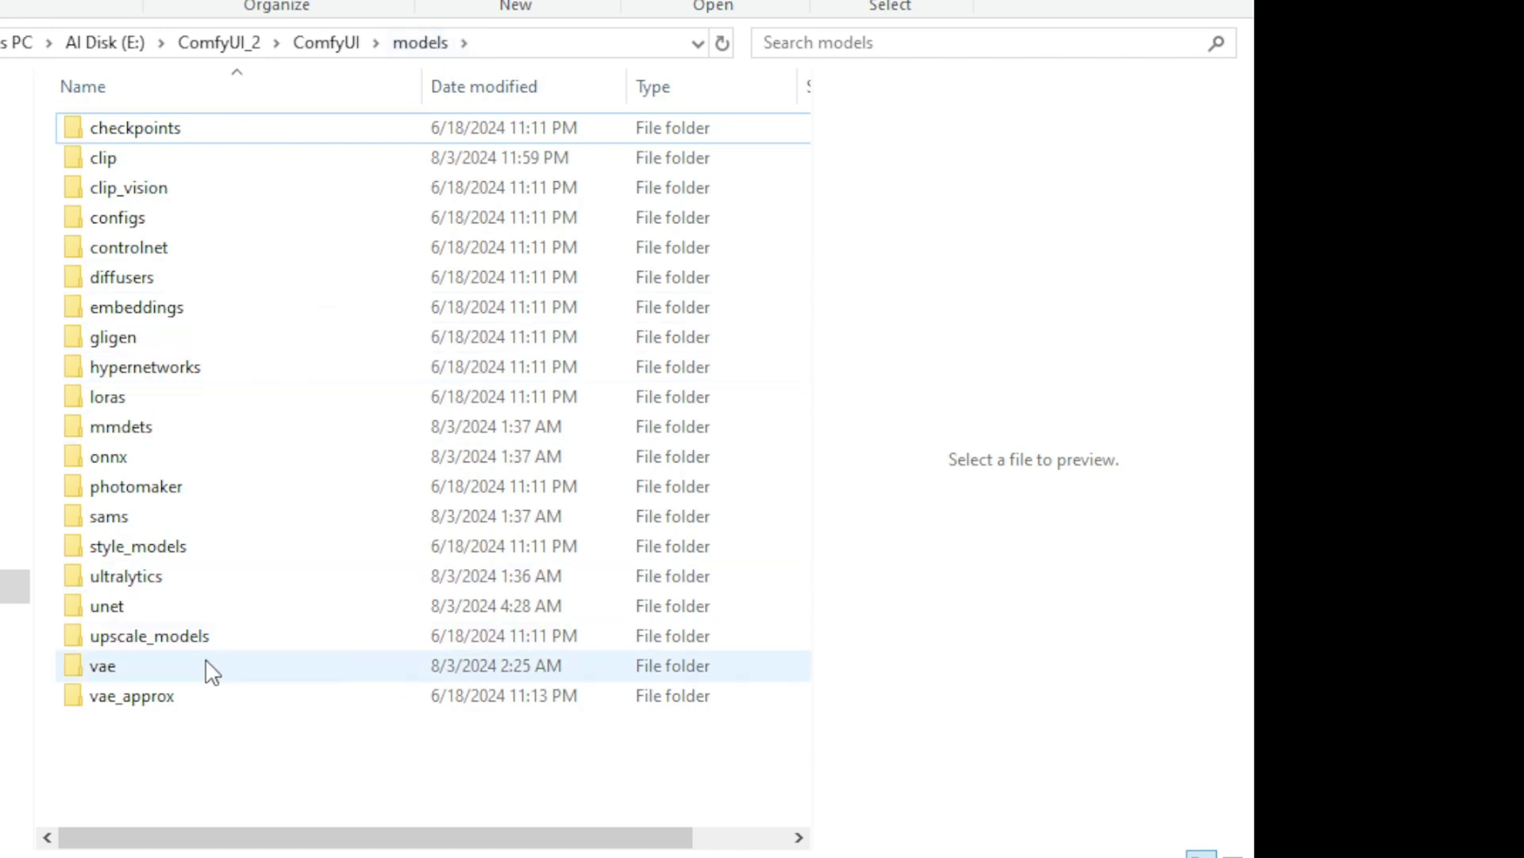
double_click(155, 671)
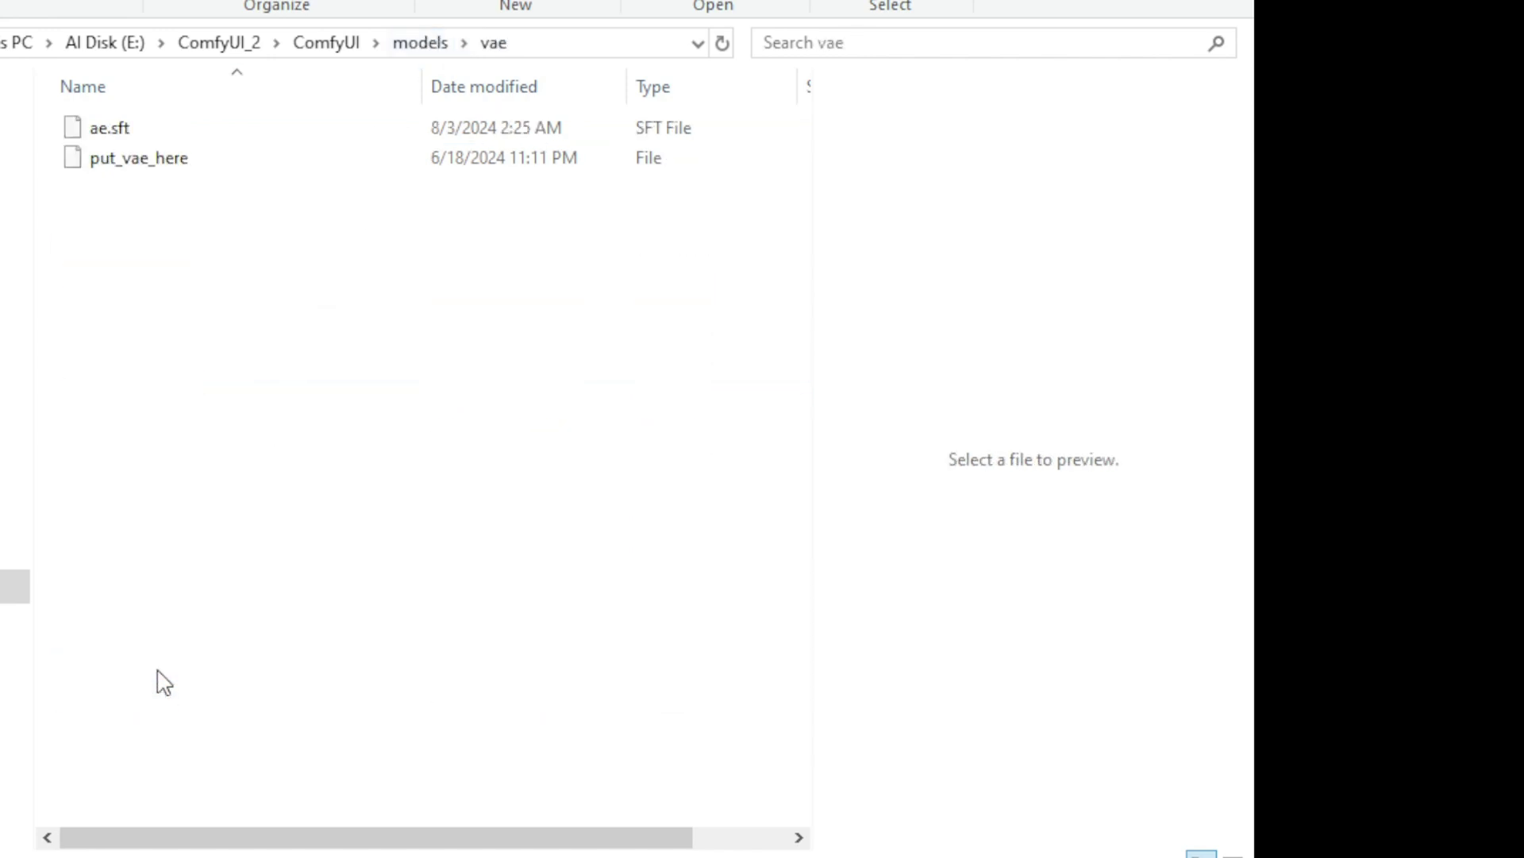
click(124, 133)
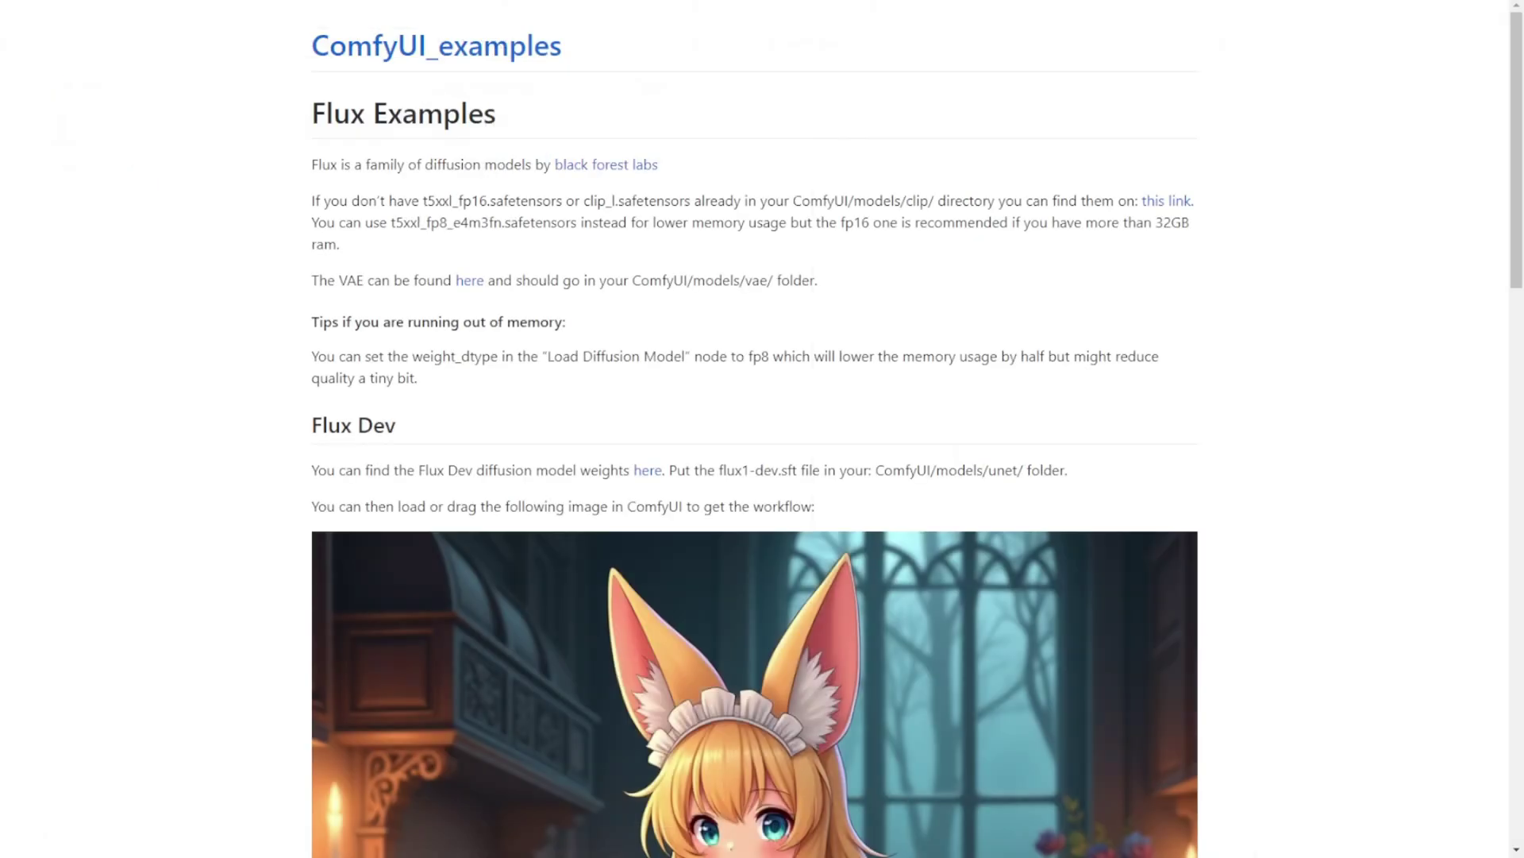
Scroll the Flux Examples page to the Flux Dev section and its example image.
scroll(754, 428, down, 2)
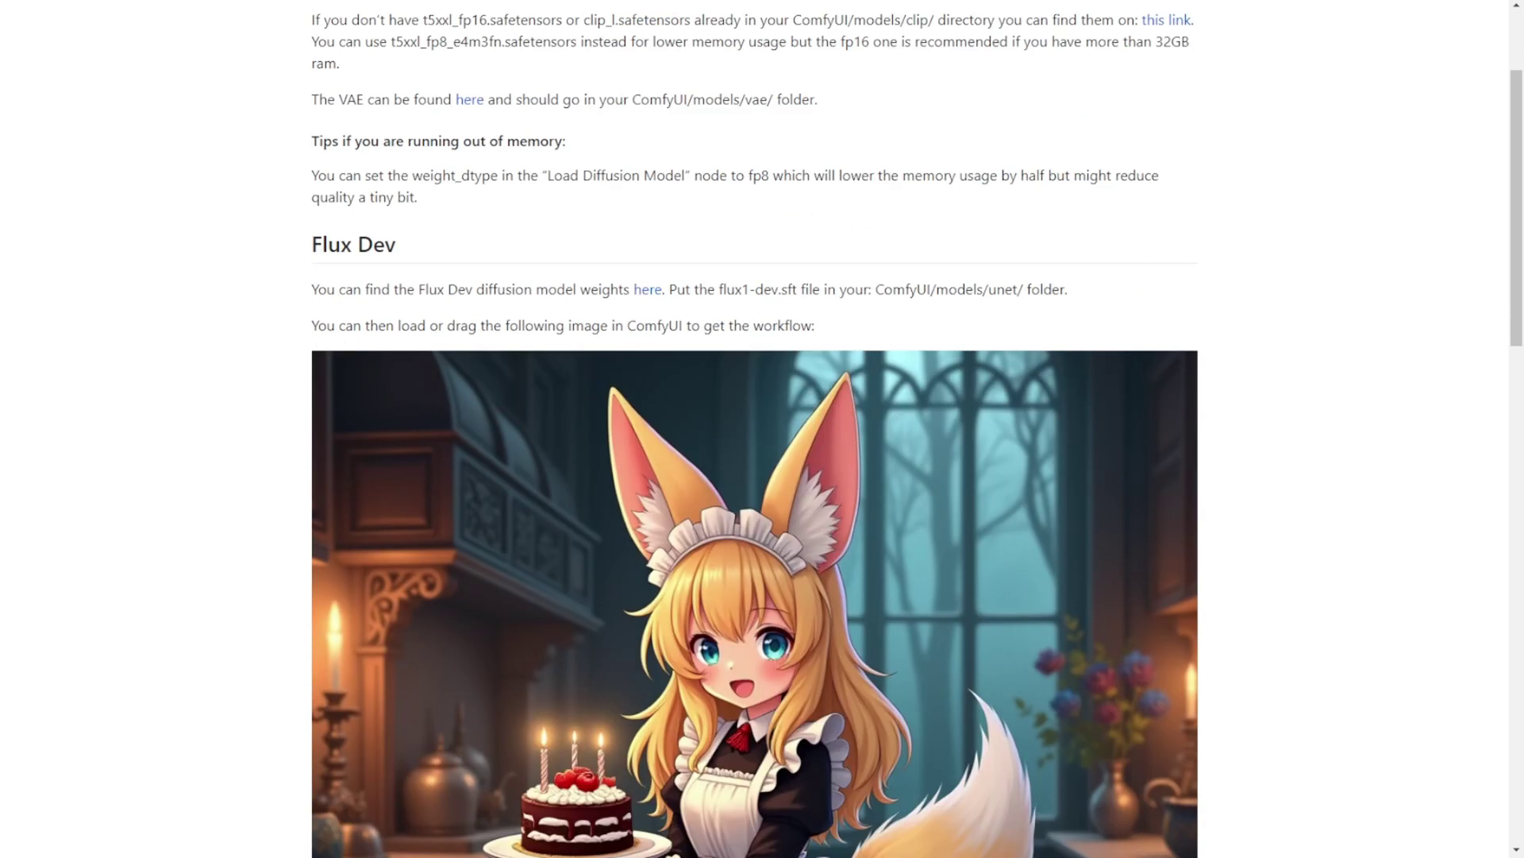
scroll(754, 428, down, 3)
scroll(754, 428, up, 3)
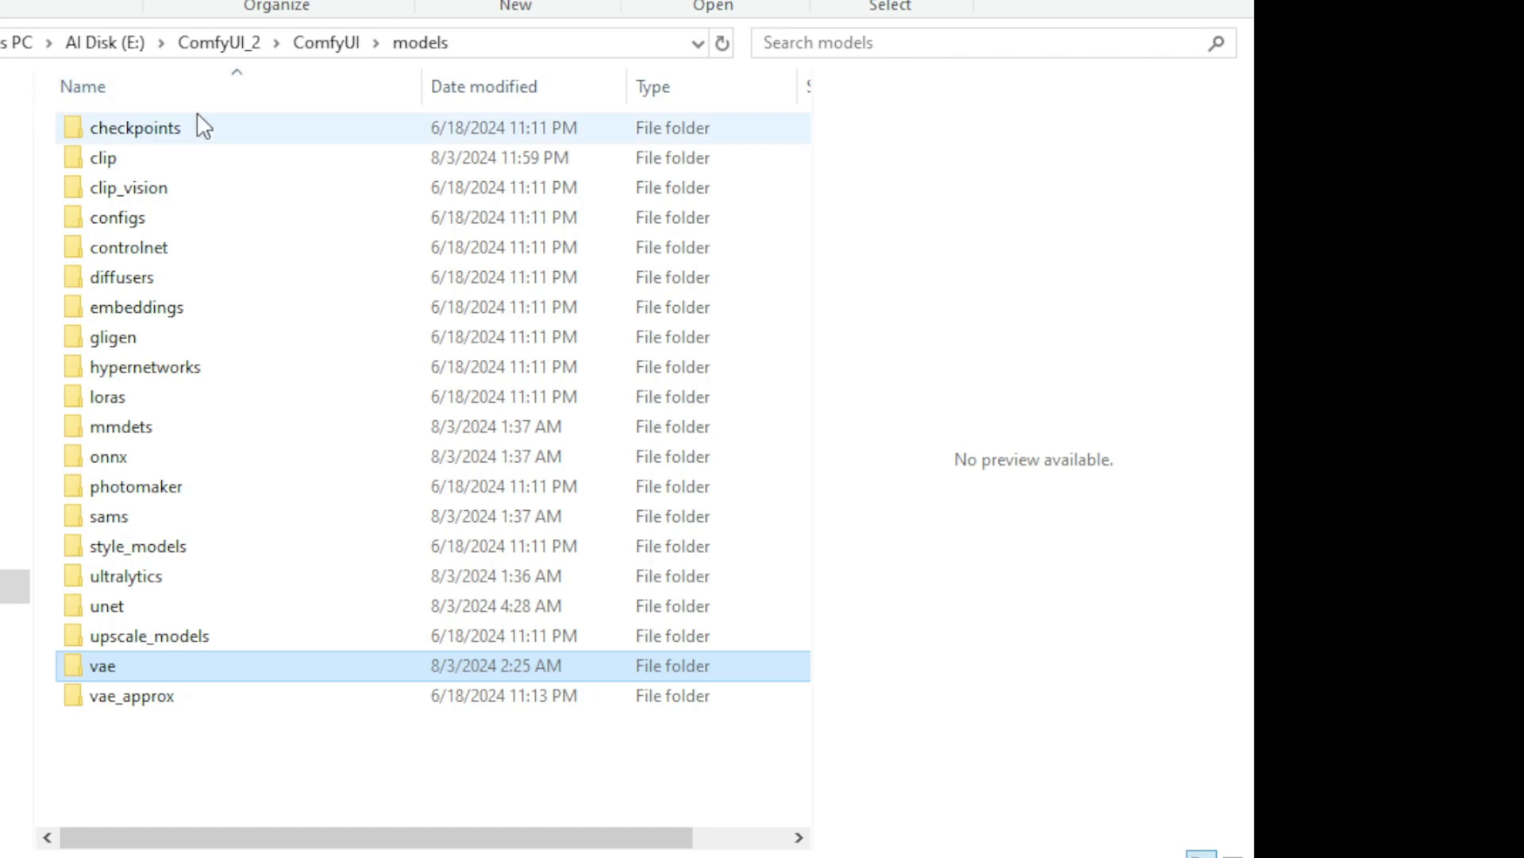
Open the unet folder to reveal the flux1-dev and flux1-schnell model files.
click(198, 118)
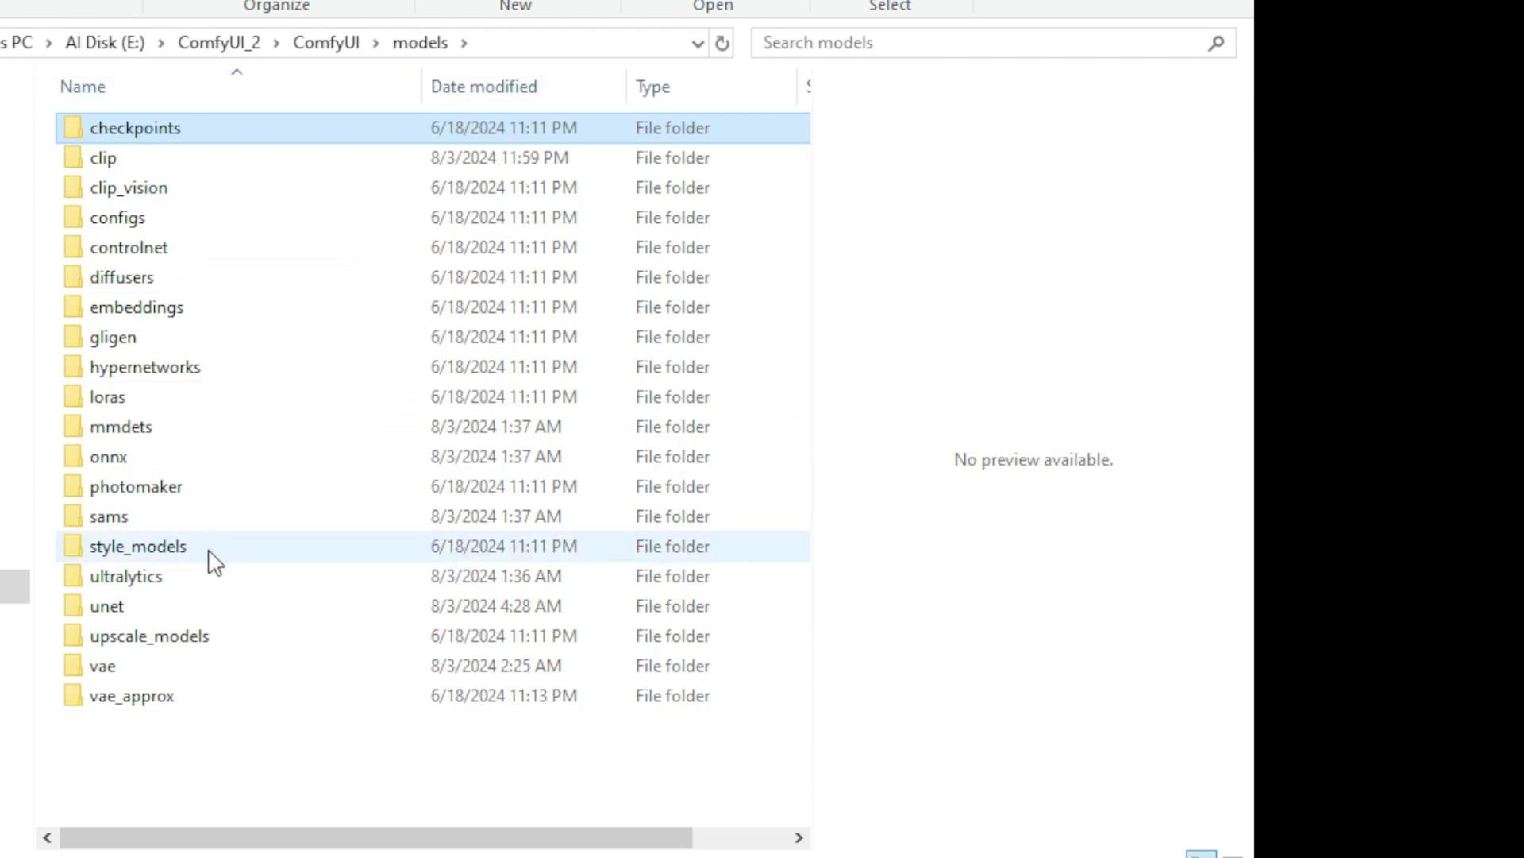
click(125, 616)
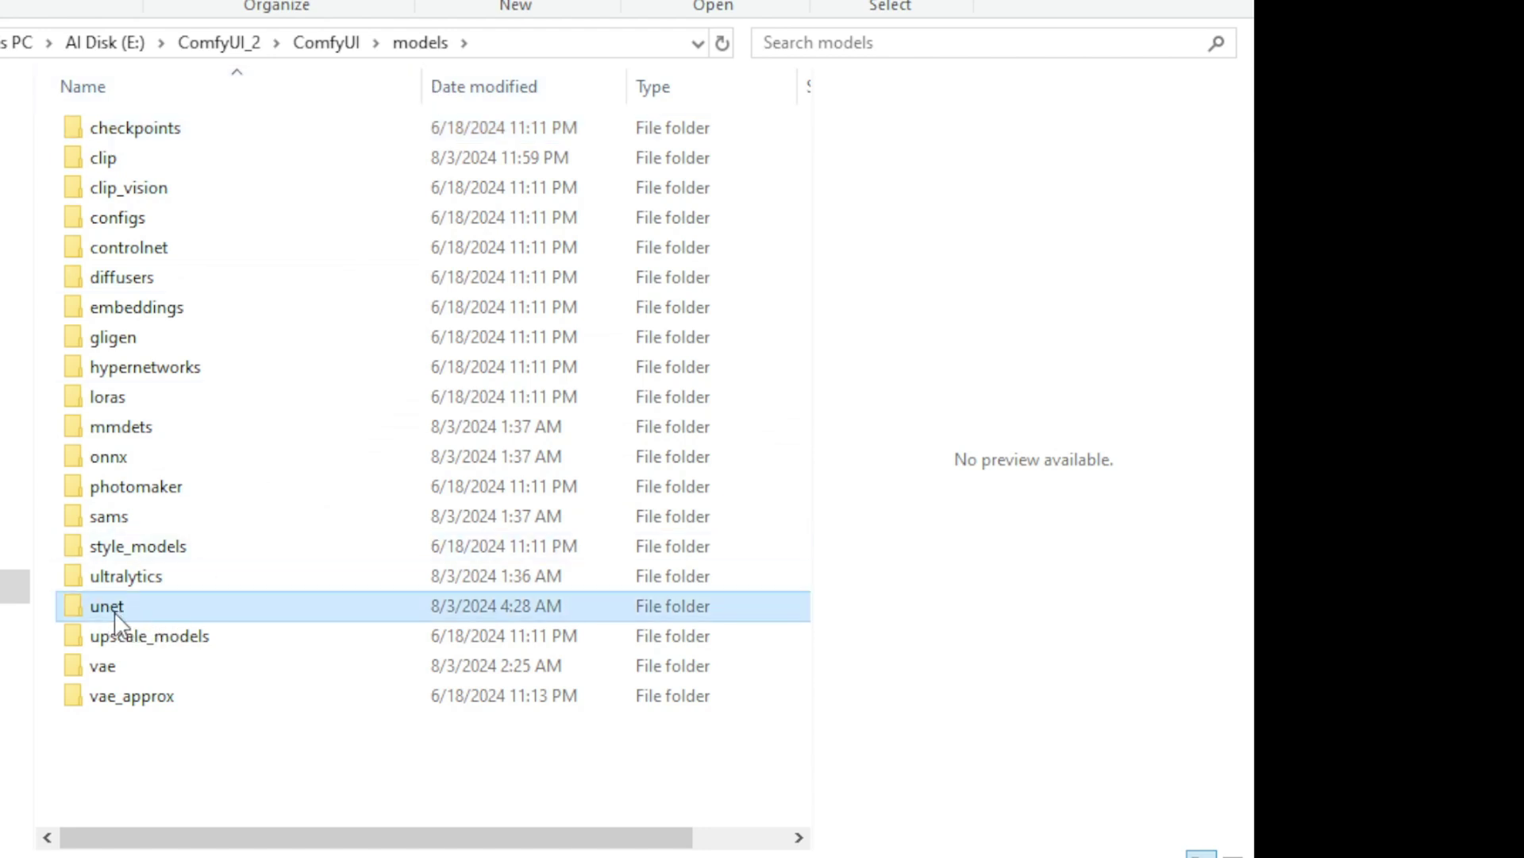
double_click(124, 608)
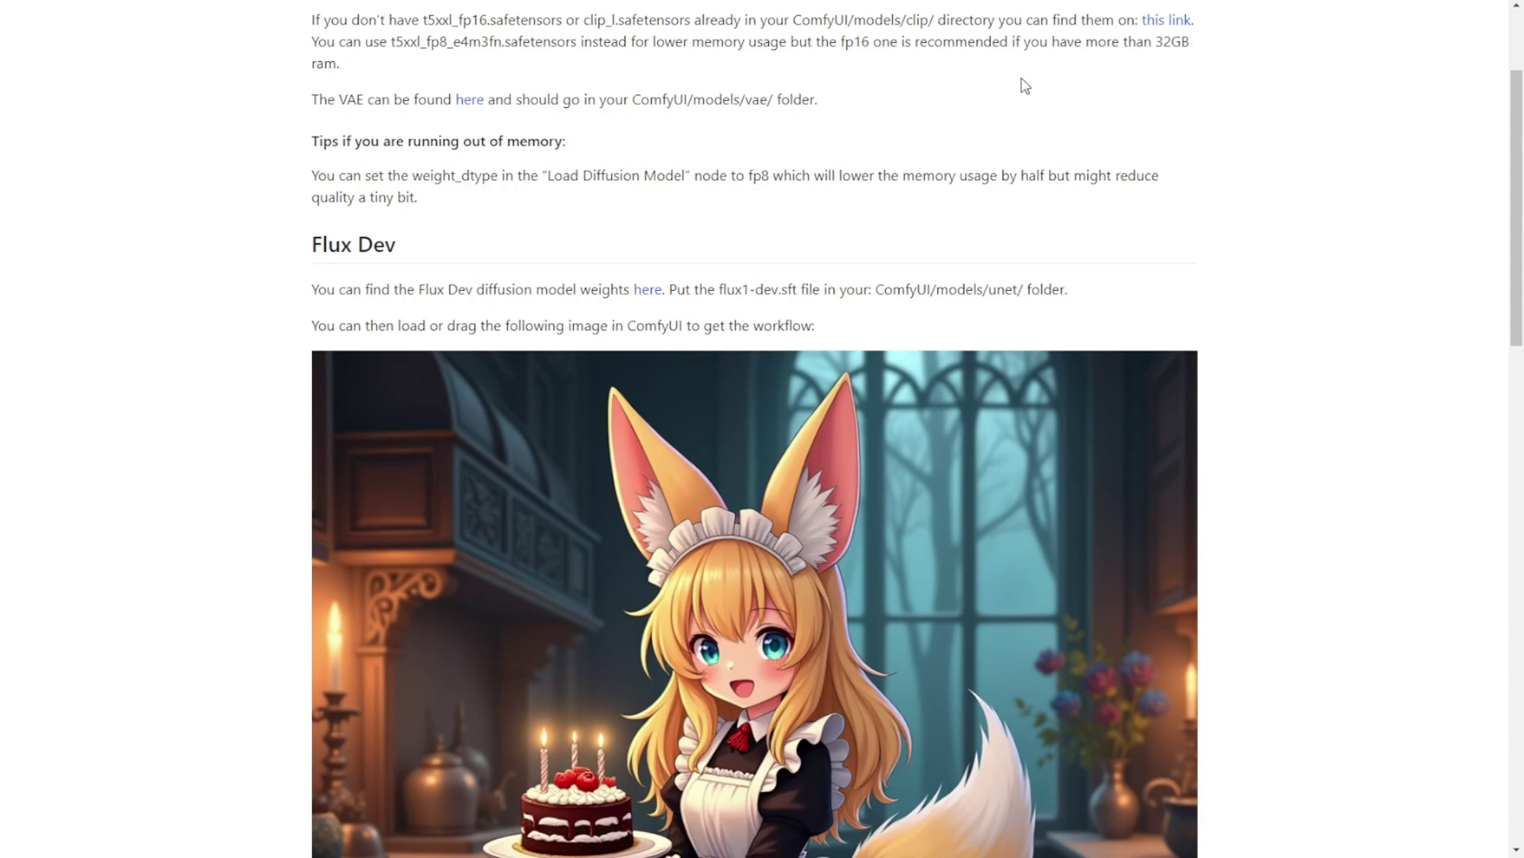
click(648, 289)
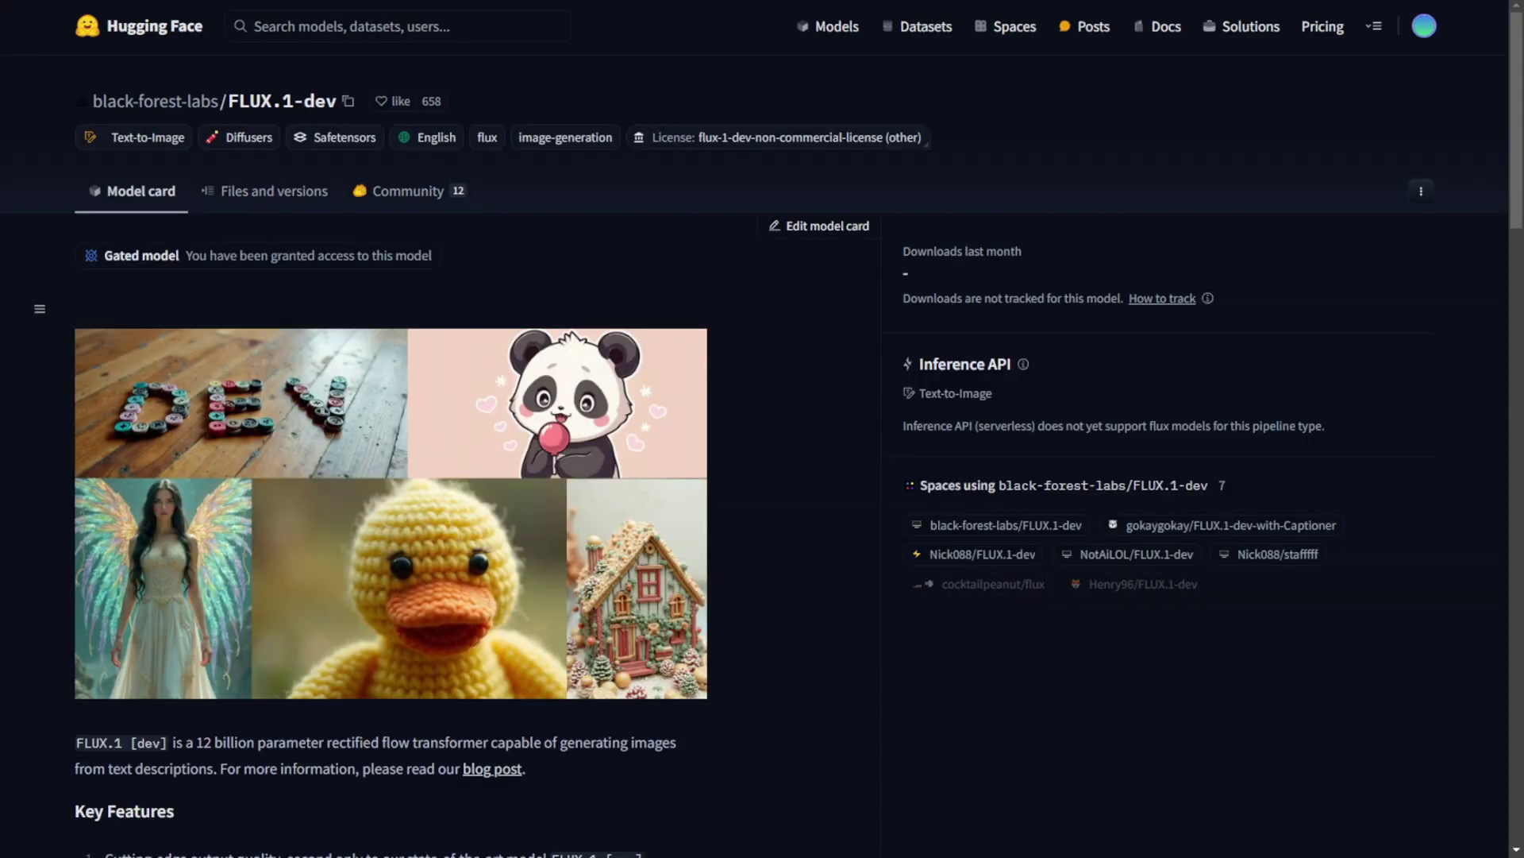
scroll(433, 457, down, 2)
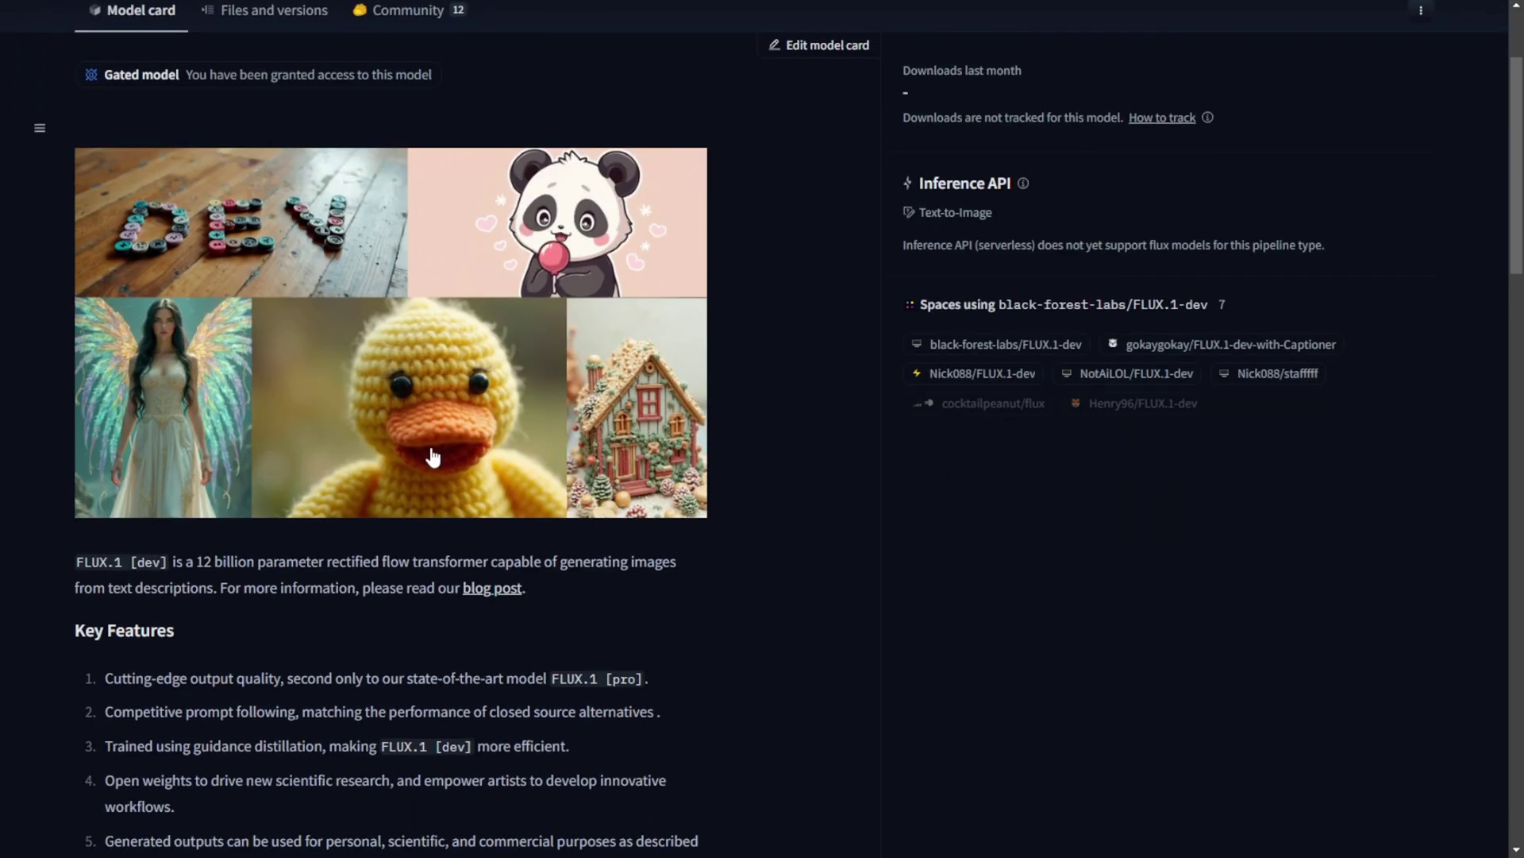
scroll(433, 457, up, 2)
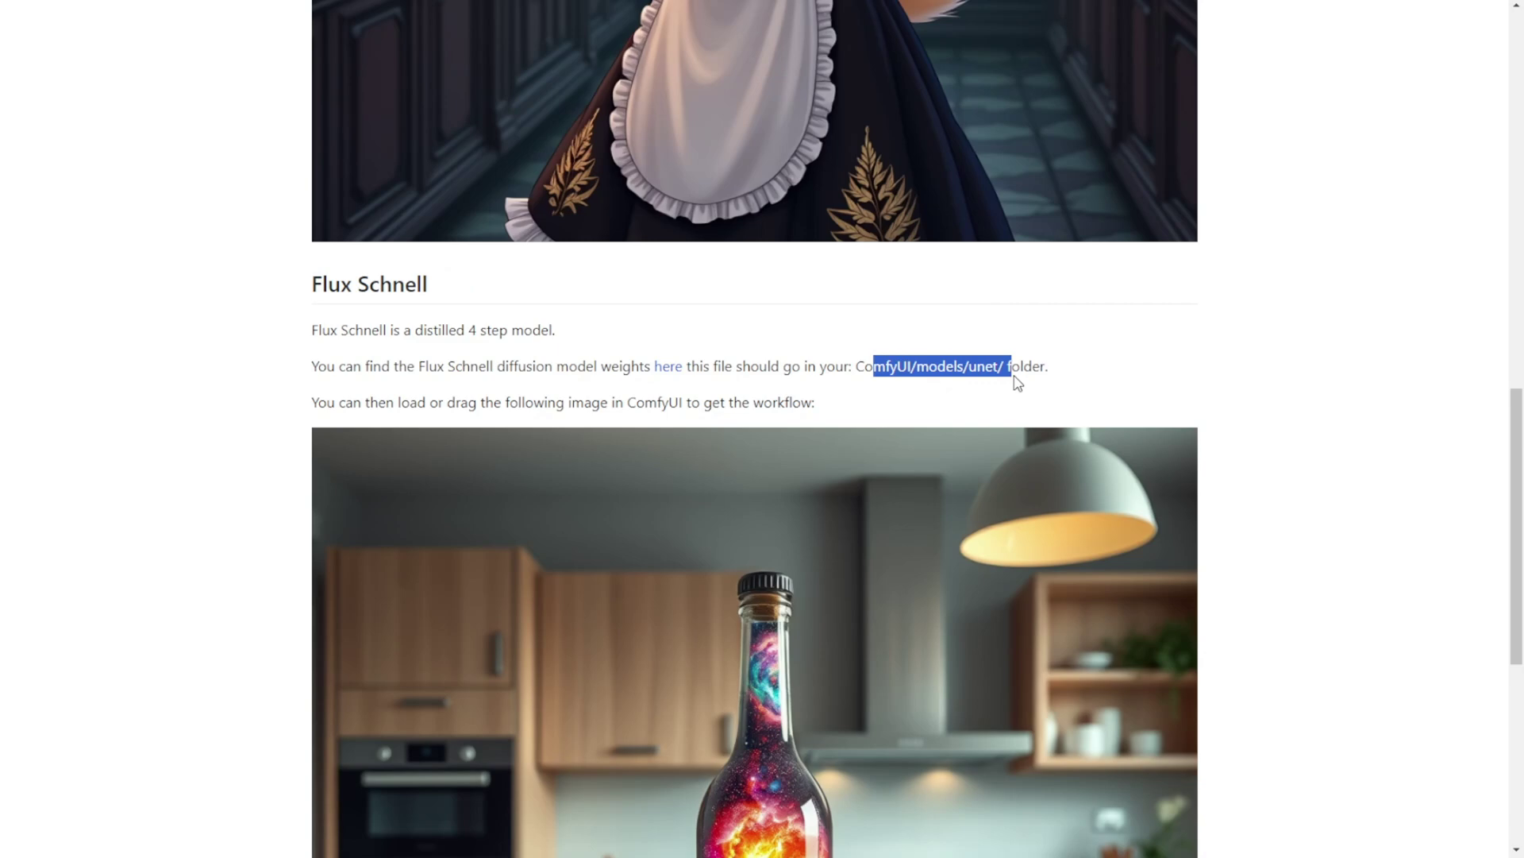
scroll(1009, 373, down, 6)
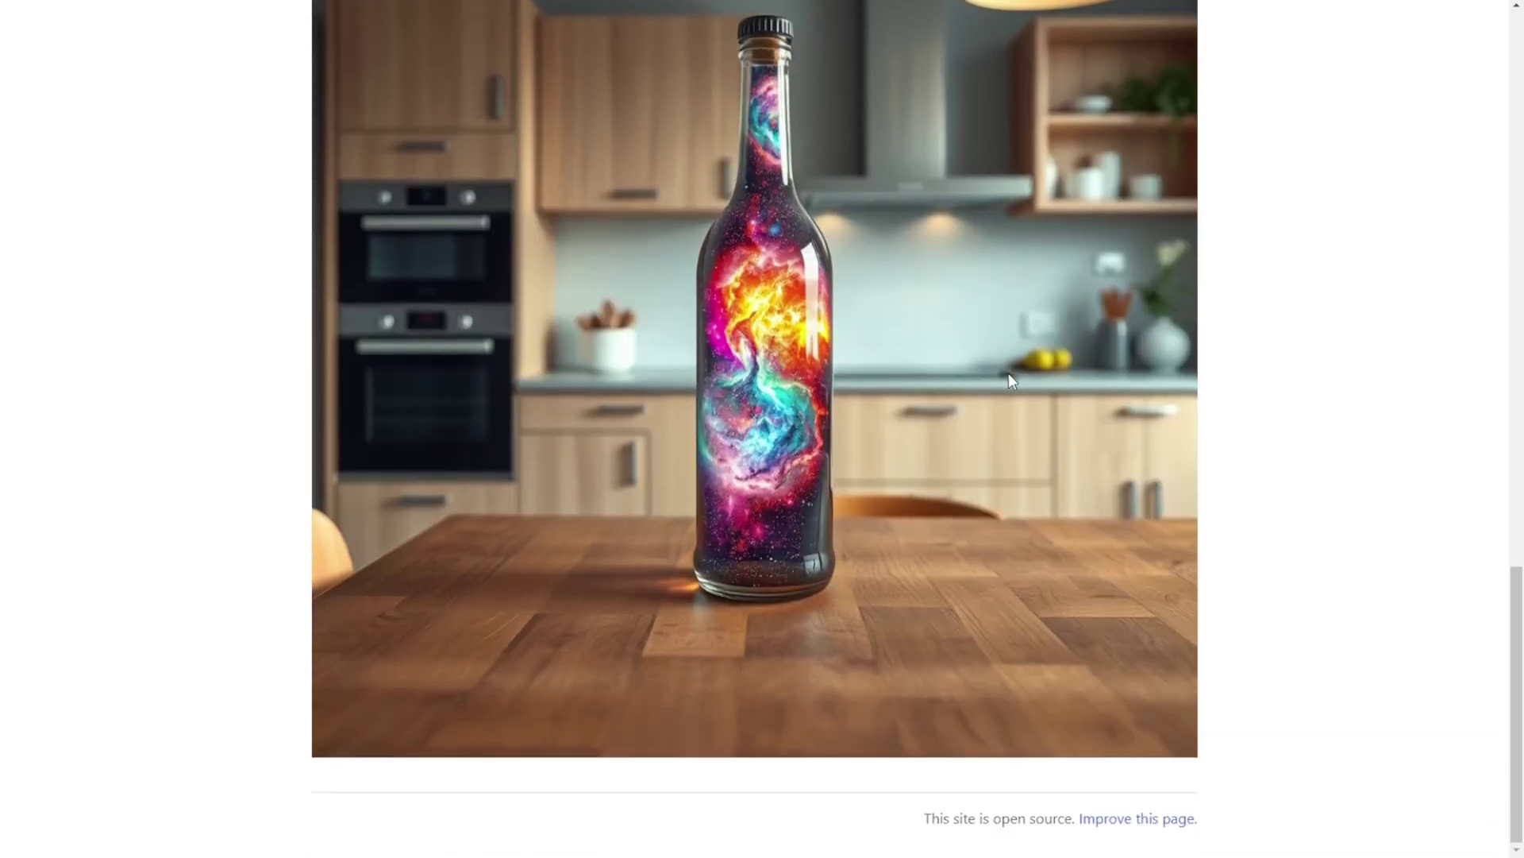
scroll(995, 382, up, 9)
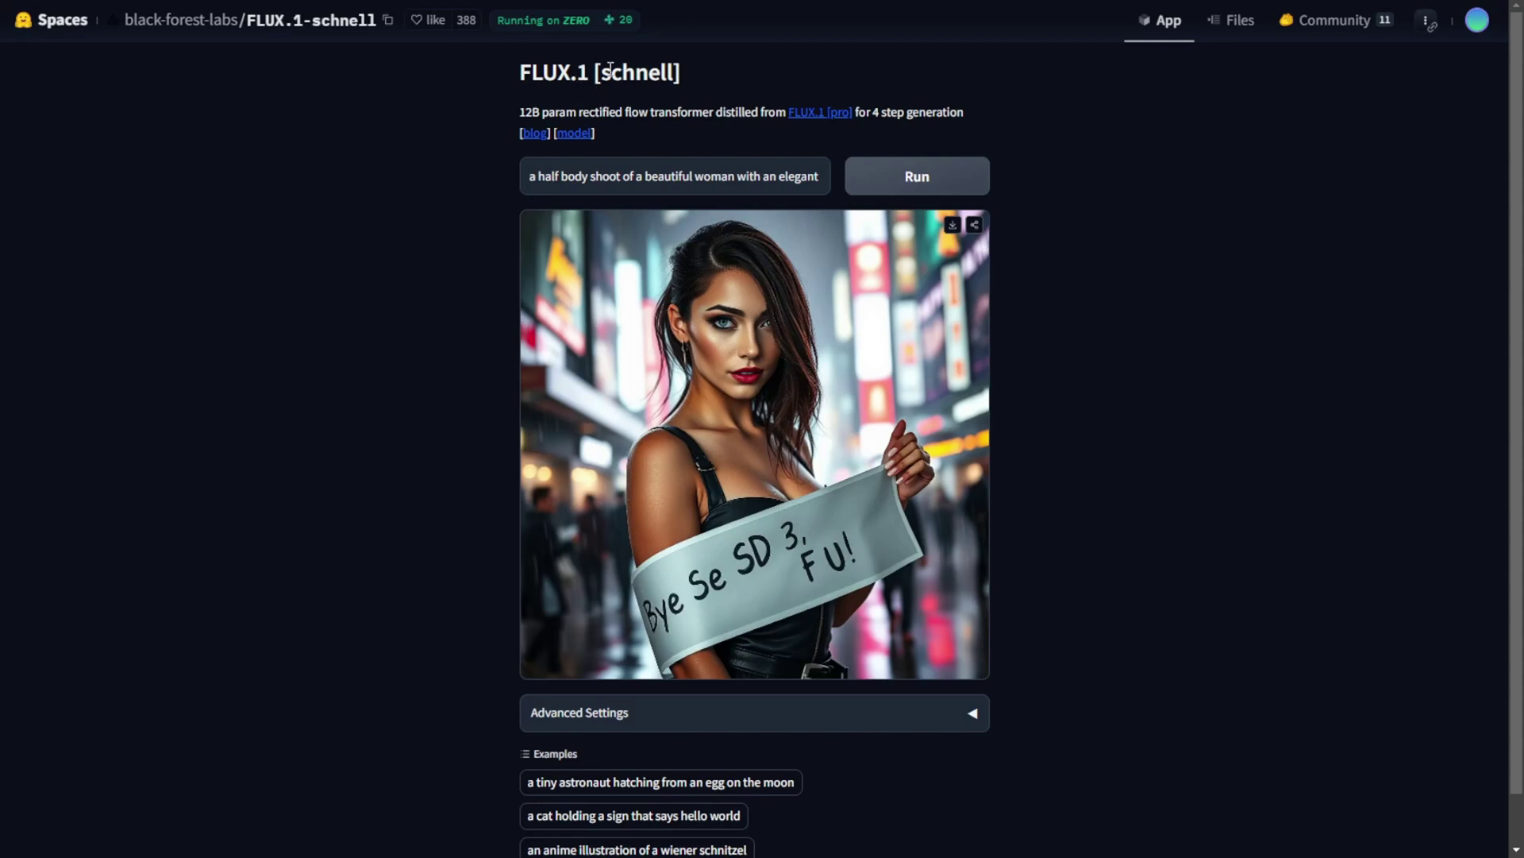
Rerun the cyberpunk banner prompt in the FLUX.1 schnell Space and fal.ai's Flux playground.
click(889, 179)
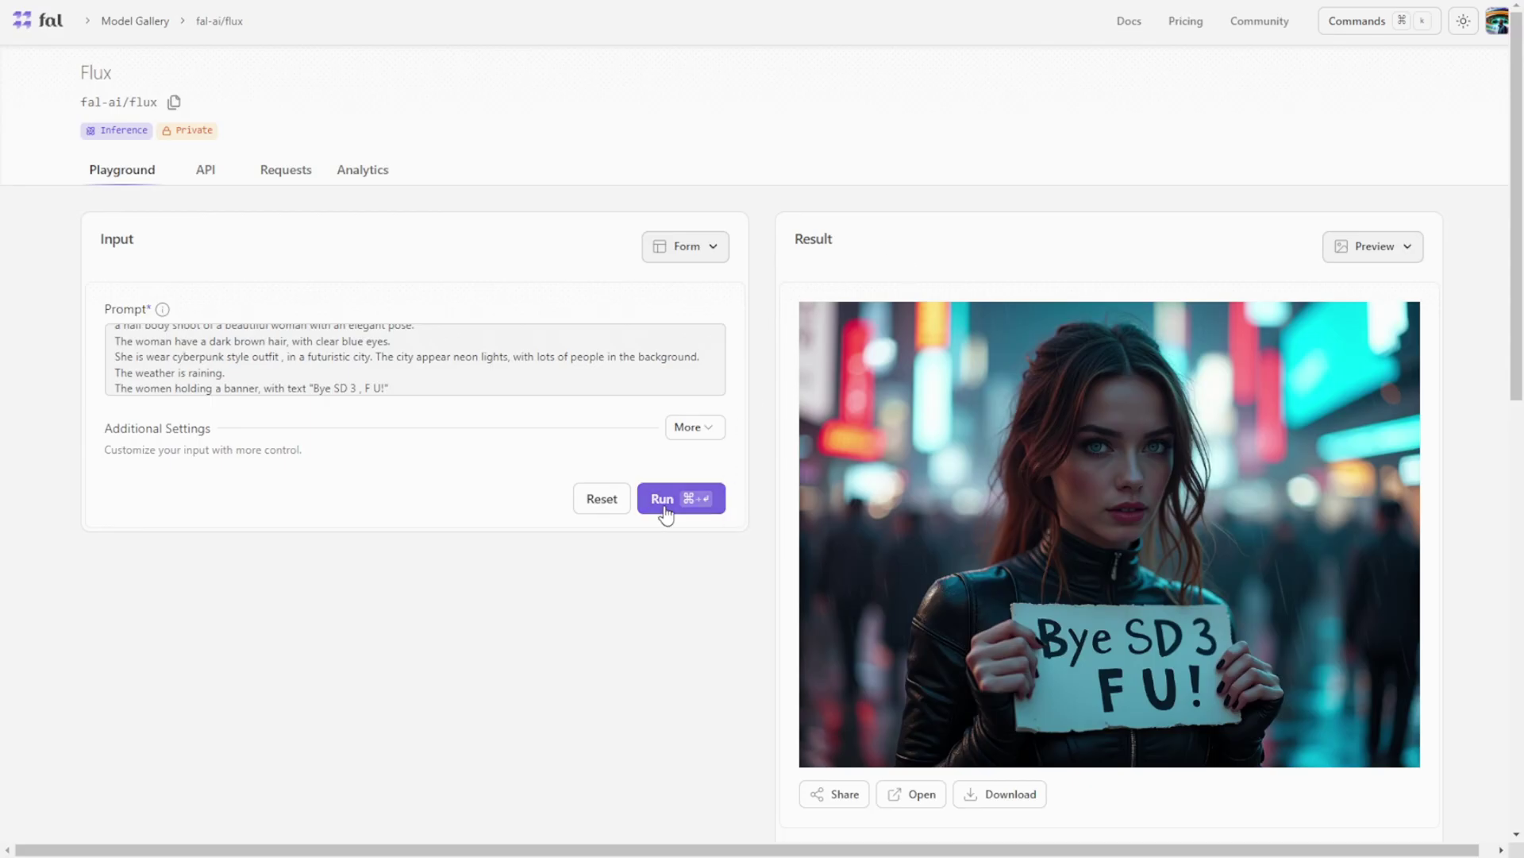
click(663, 508)
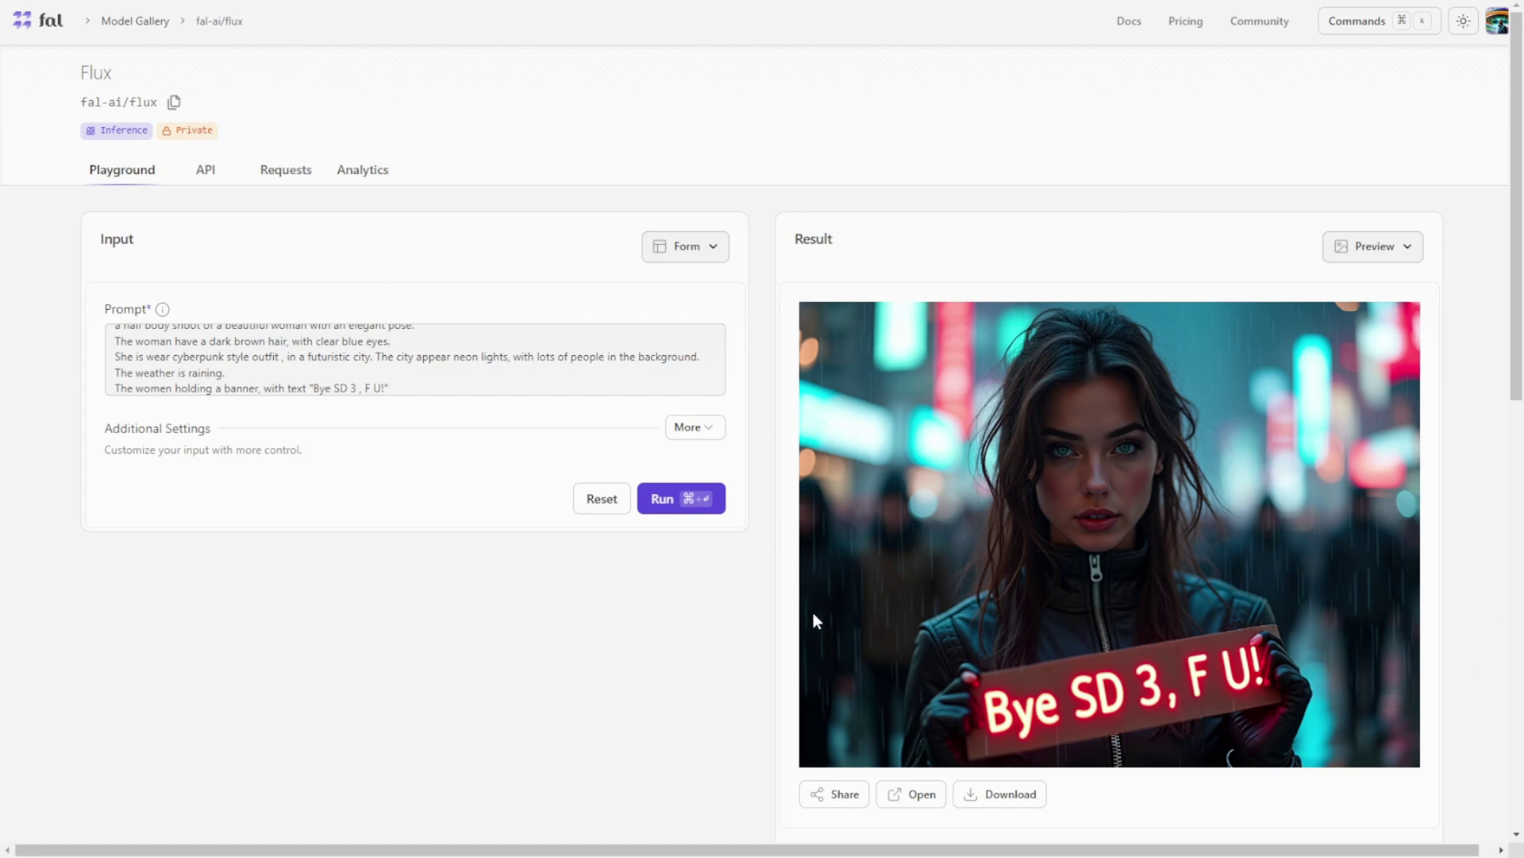
scroll(558, 675, down, 3)
scroll(562, 657, up, 1)
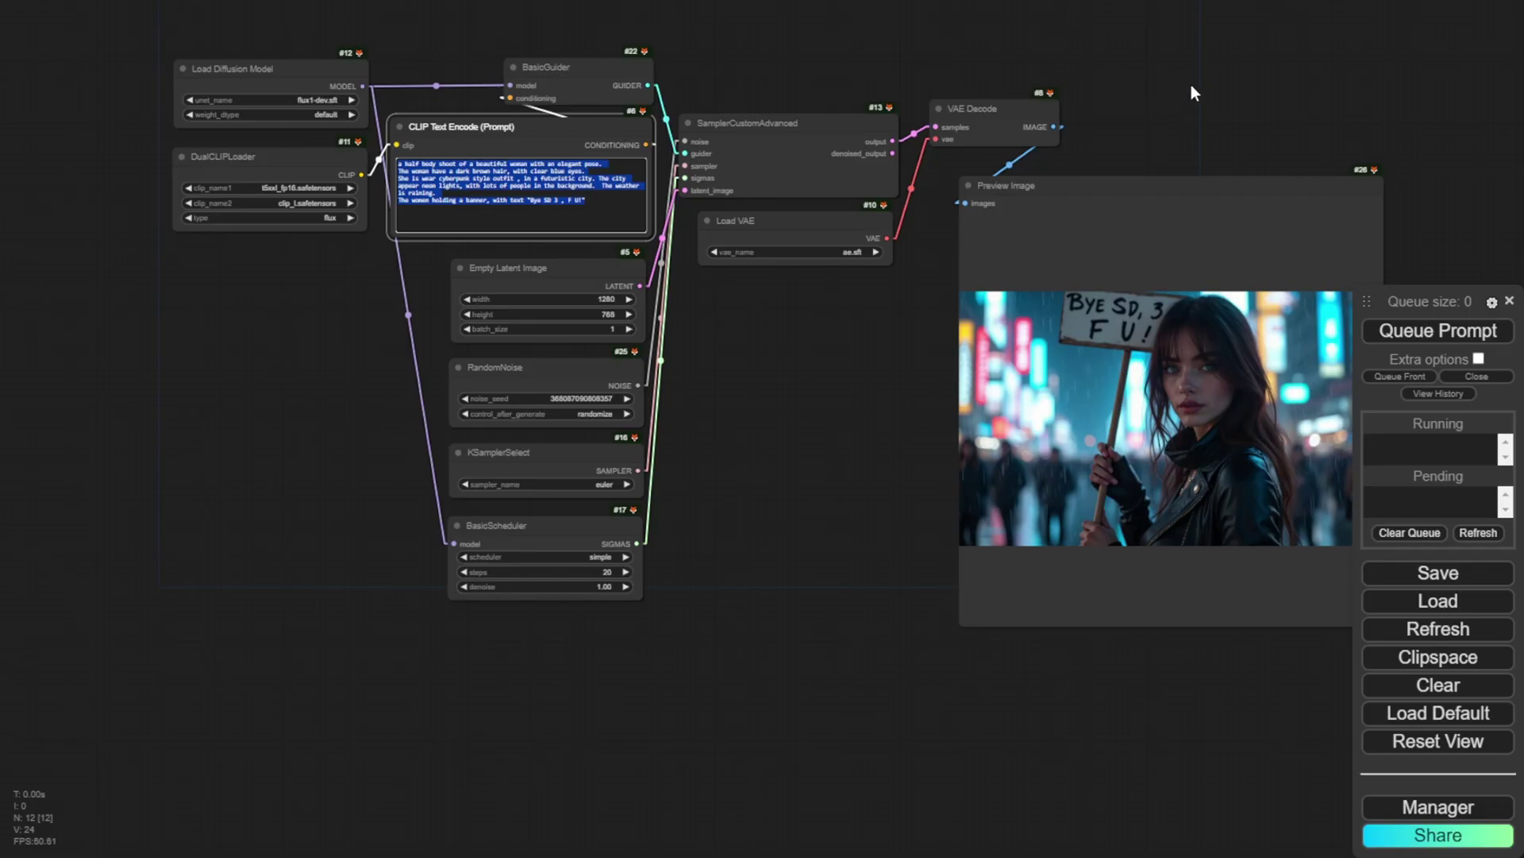
drag(1191, 84, 989, 79)
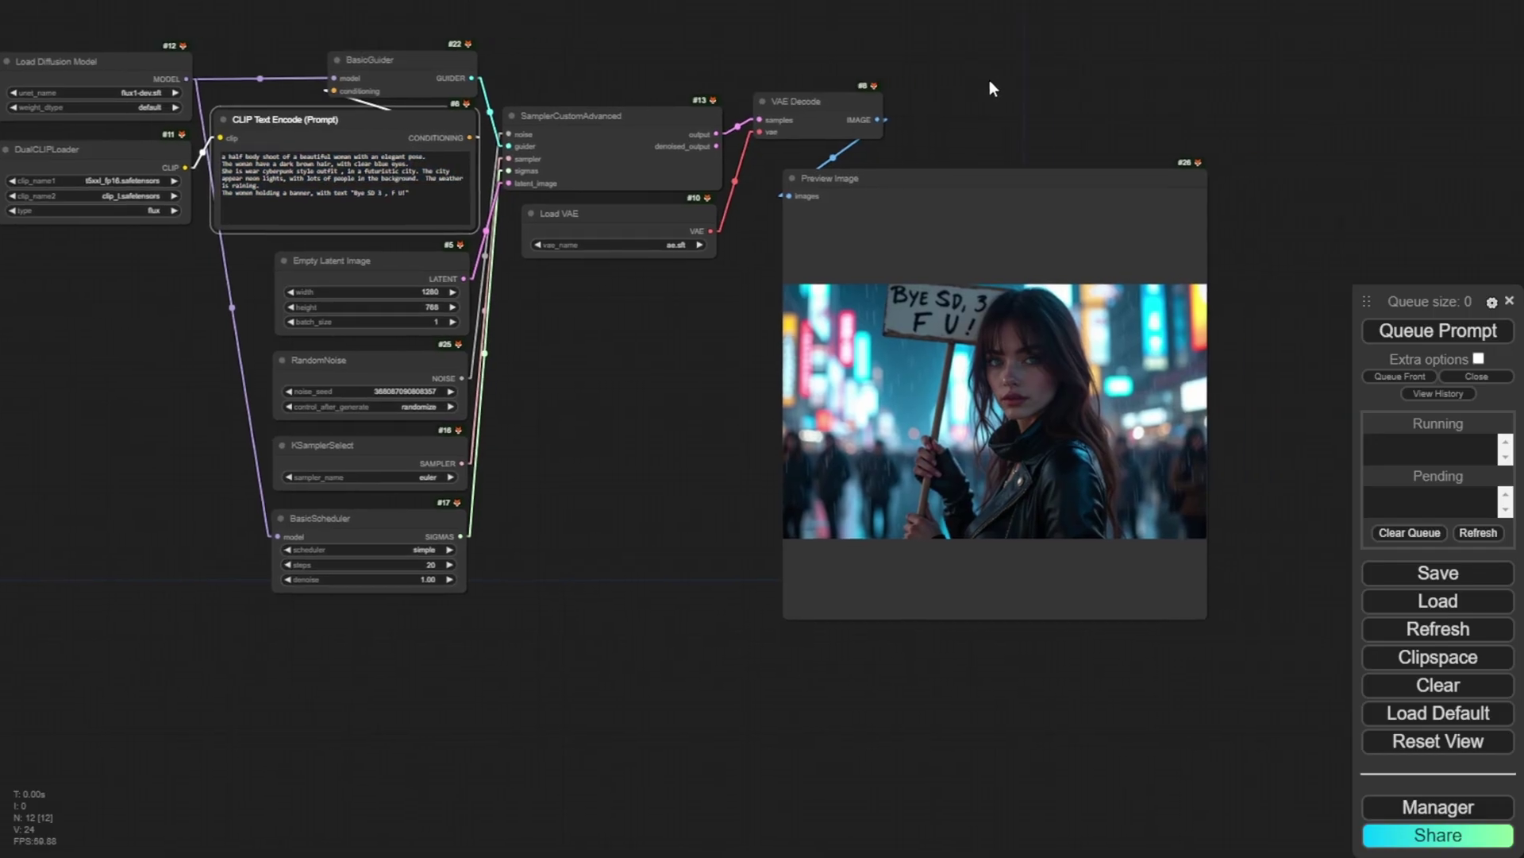
scroll(850, 294, up, 2)
scroll(850, 294, up, 12)
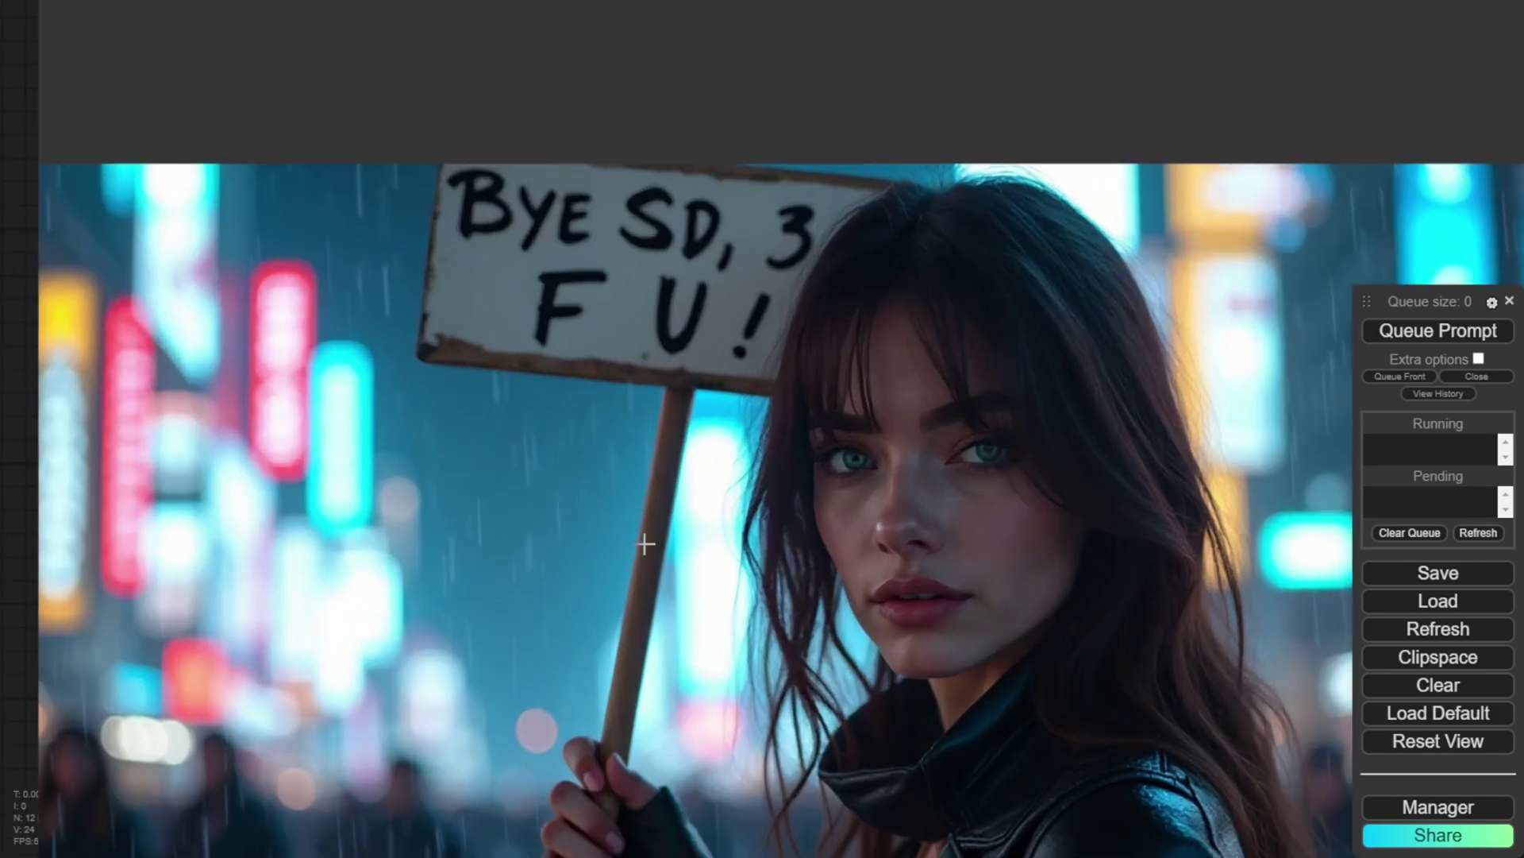
scroll(828, 271, down, 10)
drag(1310, 184, 1252, 50)
scroll(1075, 215, up, 12)
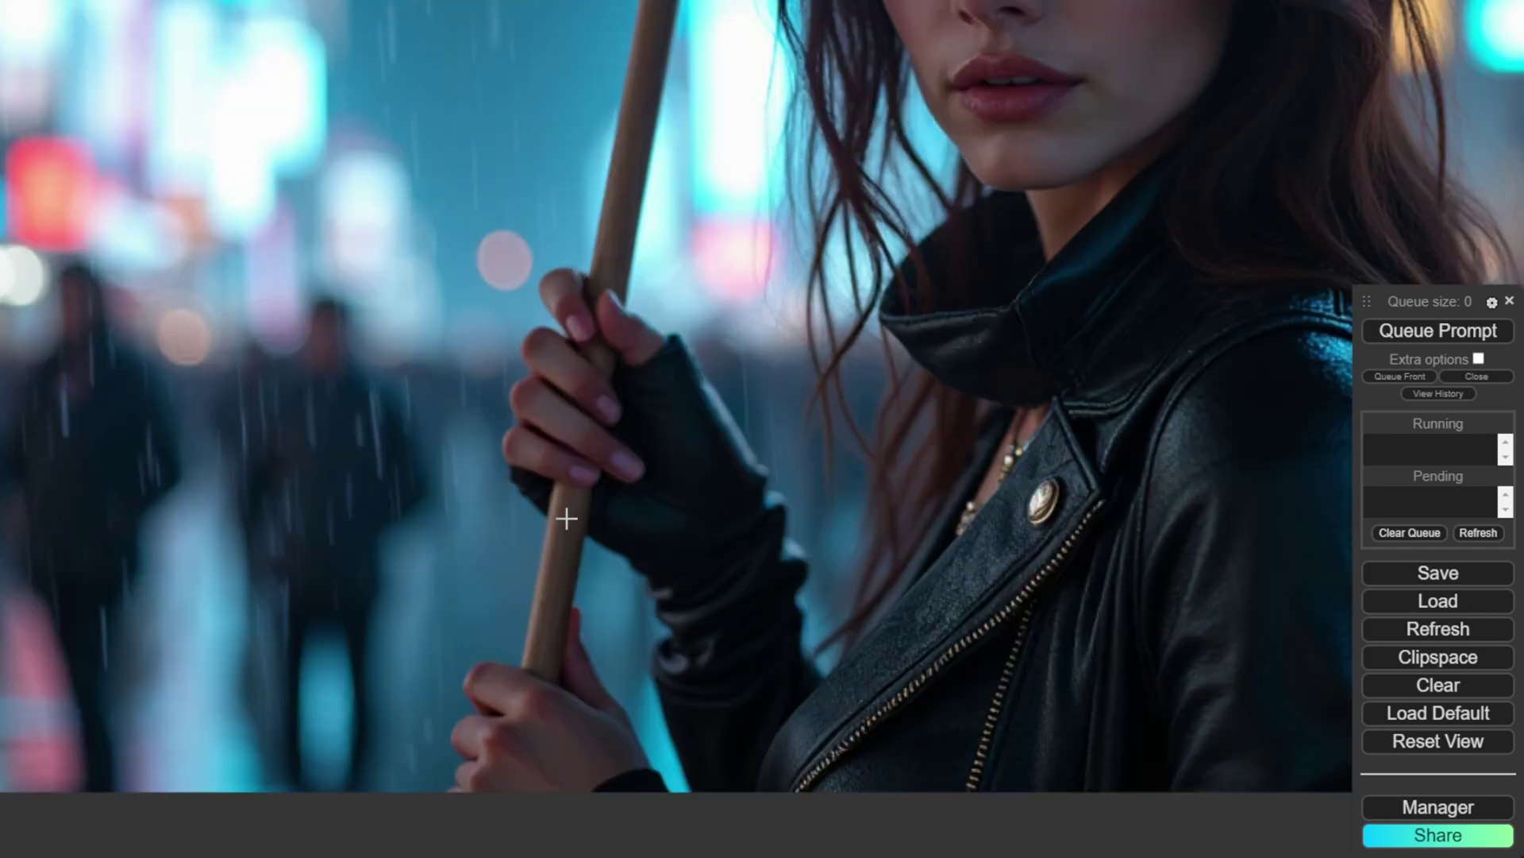
scroll(568, 520, down, 10)
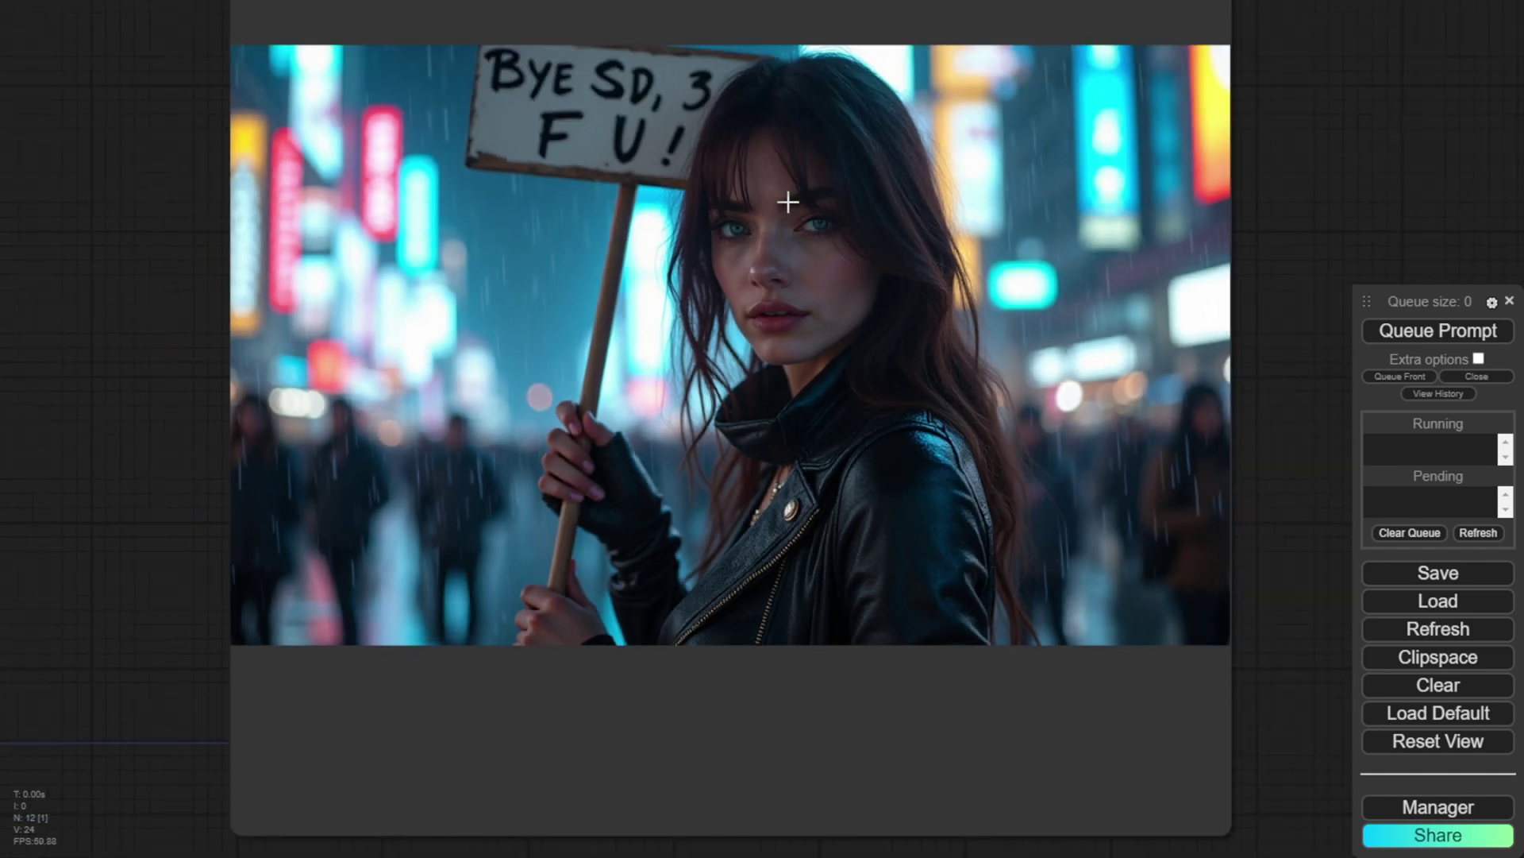
scroll(1337, 97, down, 3)
drag(1334, 107, 1316, 205)
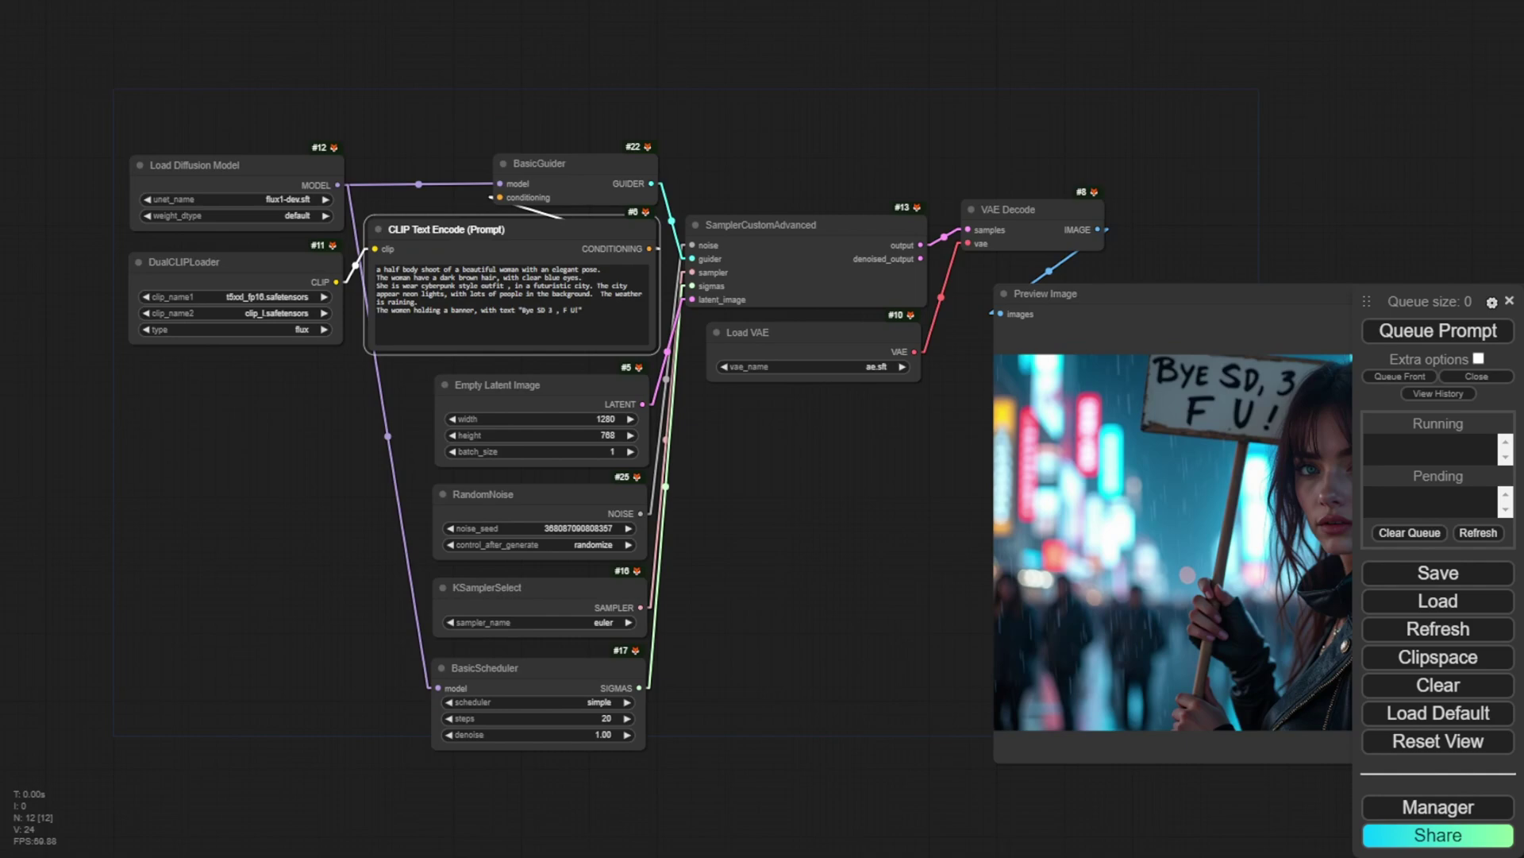
Check the Load Diffusion Model node and keep flux1-dev.sft selected.
scroll(321, 490, up, 4)
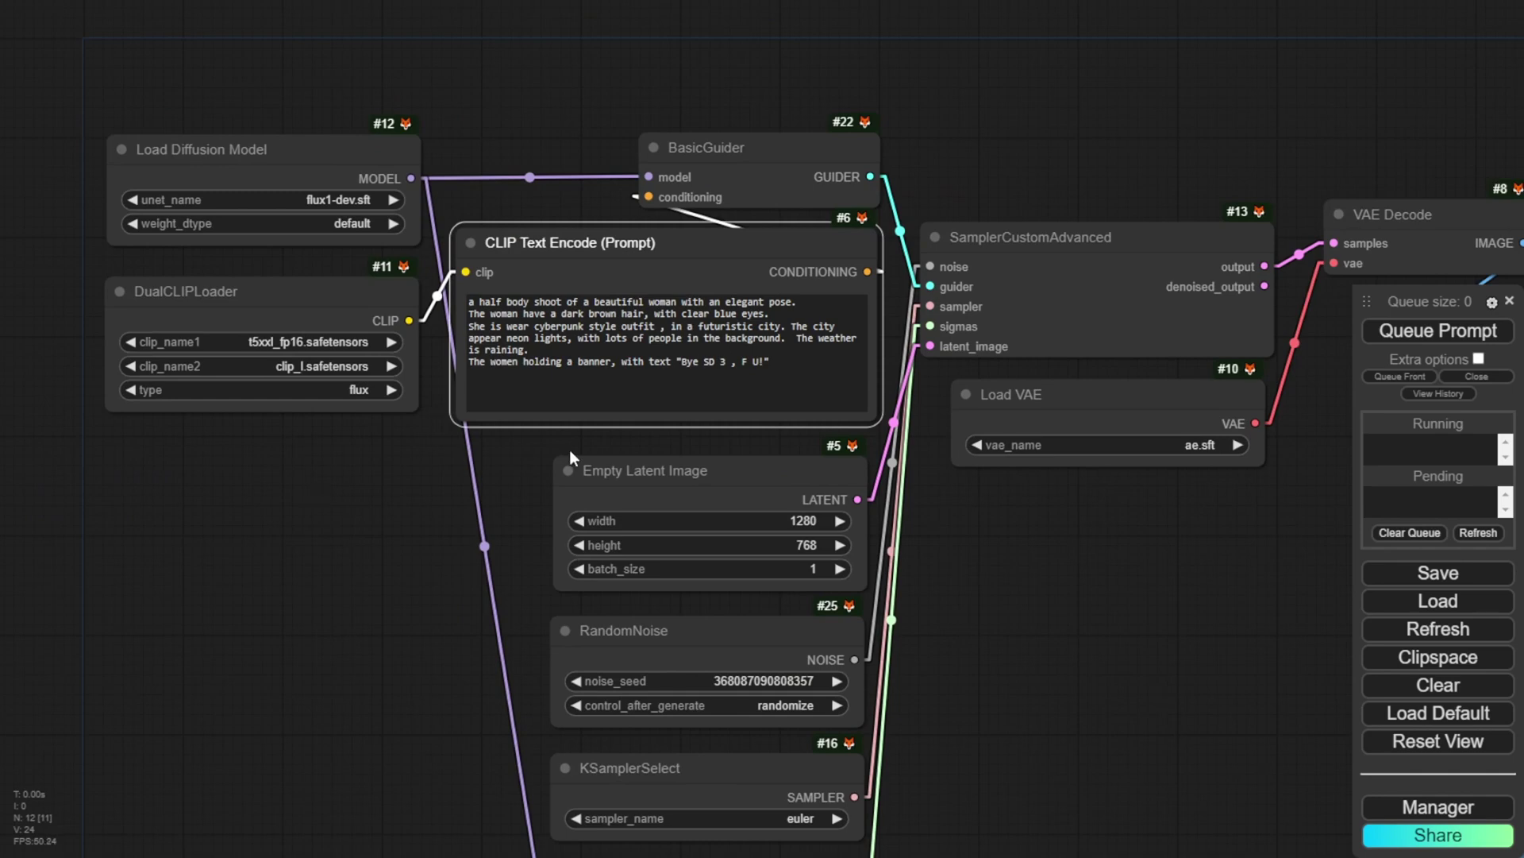
scroll(262, 274, up, 7)
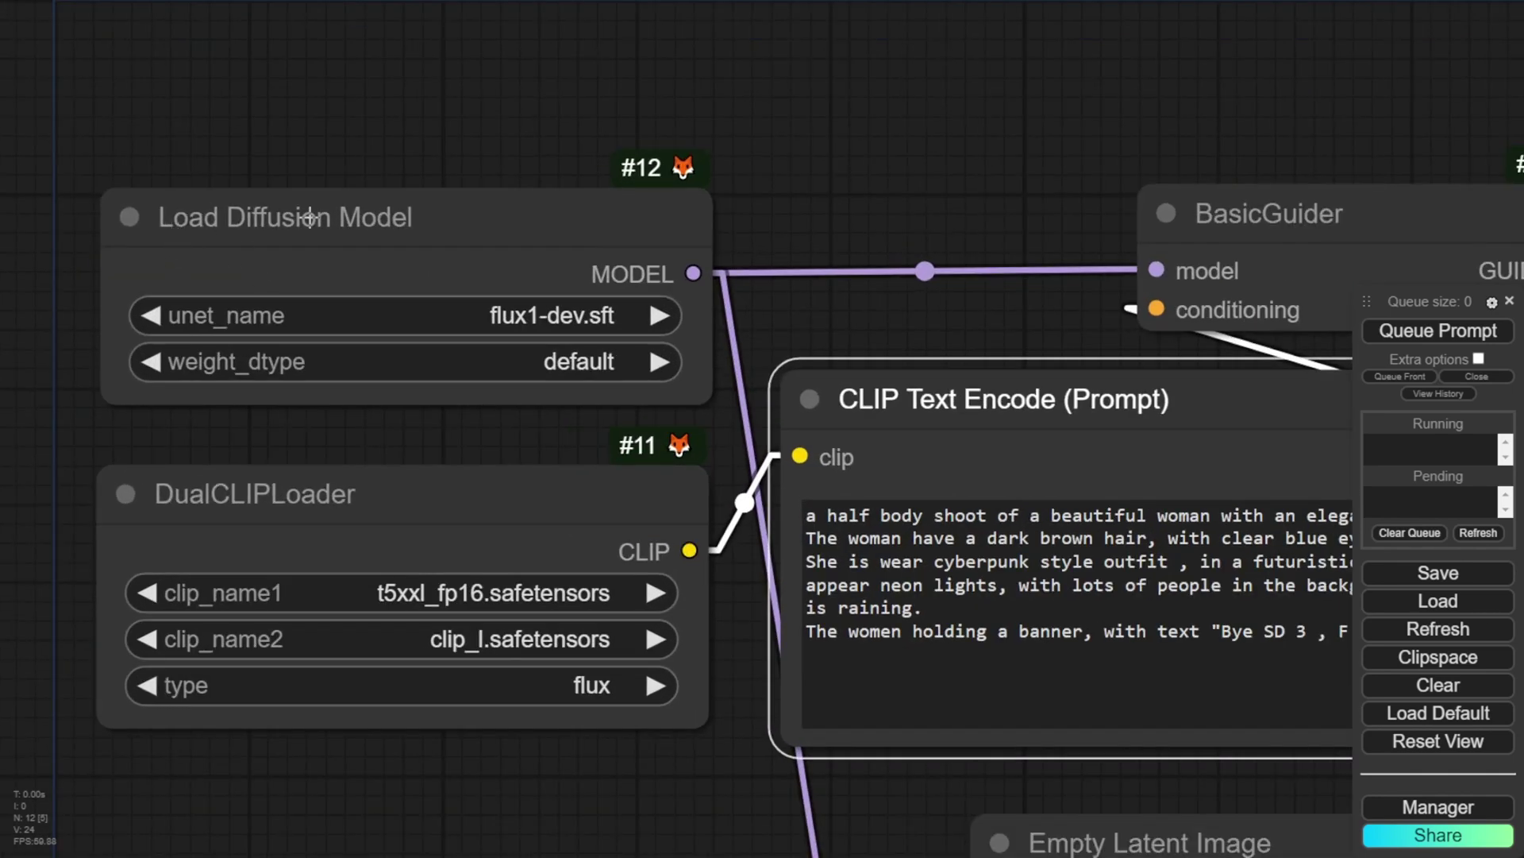
mouse_move(480, 214)
mouse_down()
mouse_move(497, 143)
mouse_move(480, 190)
mouse_up()
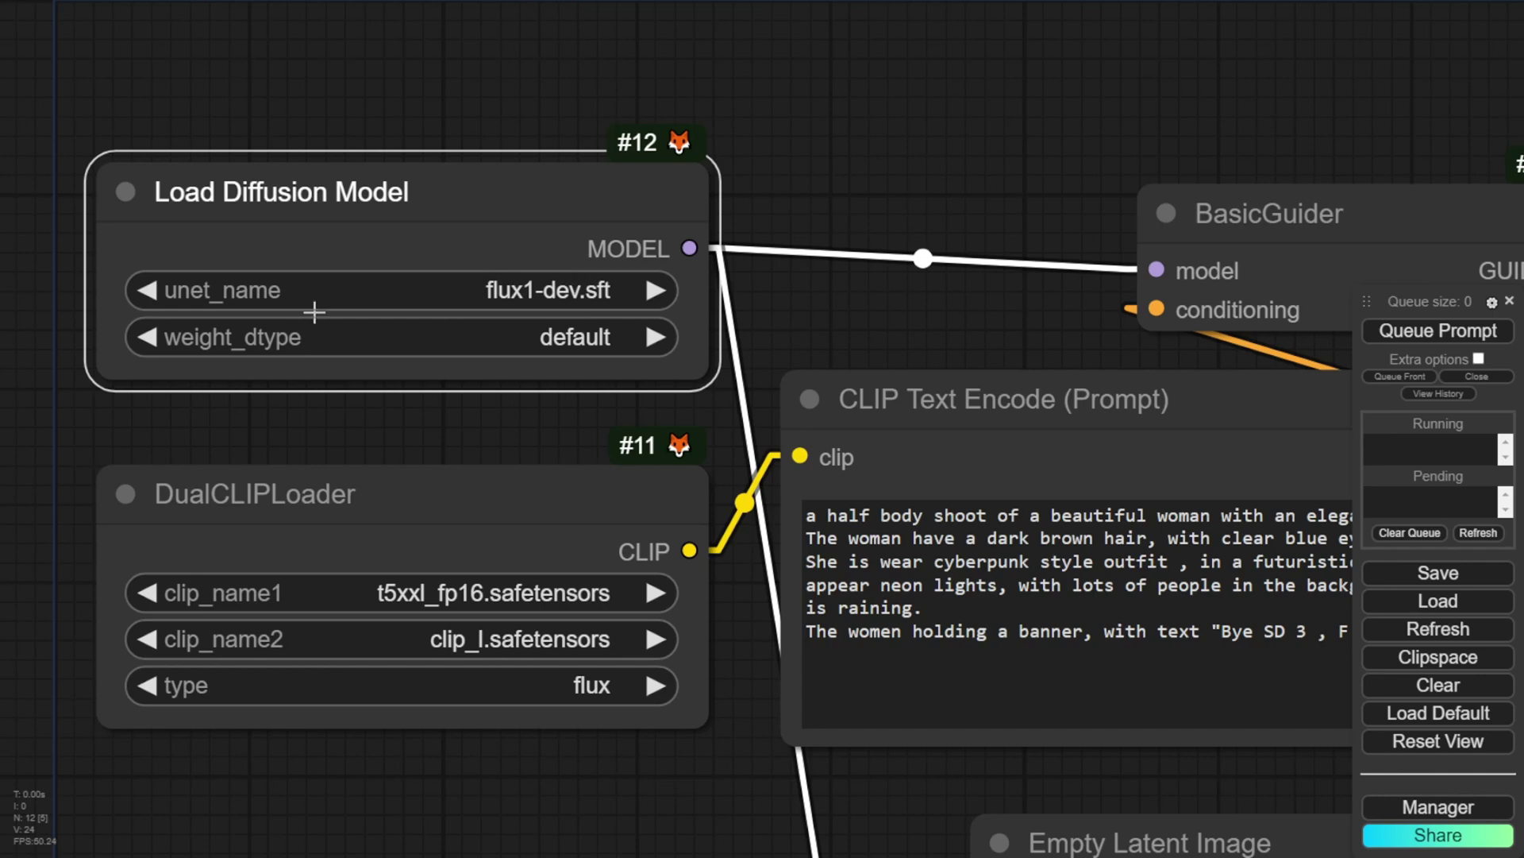
click(562, 290)
drag(769, 302, 824, 58)
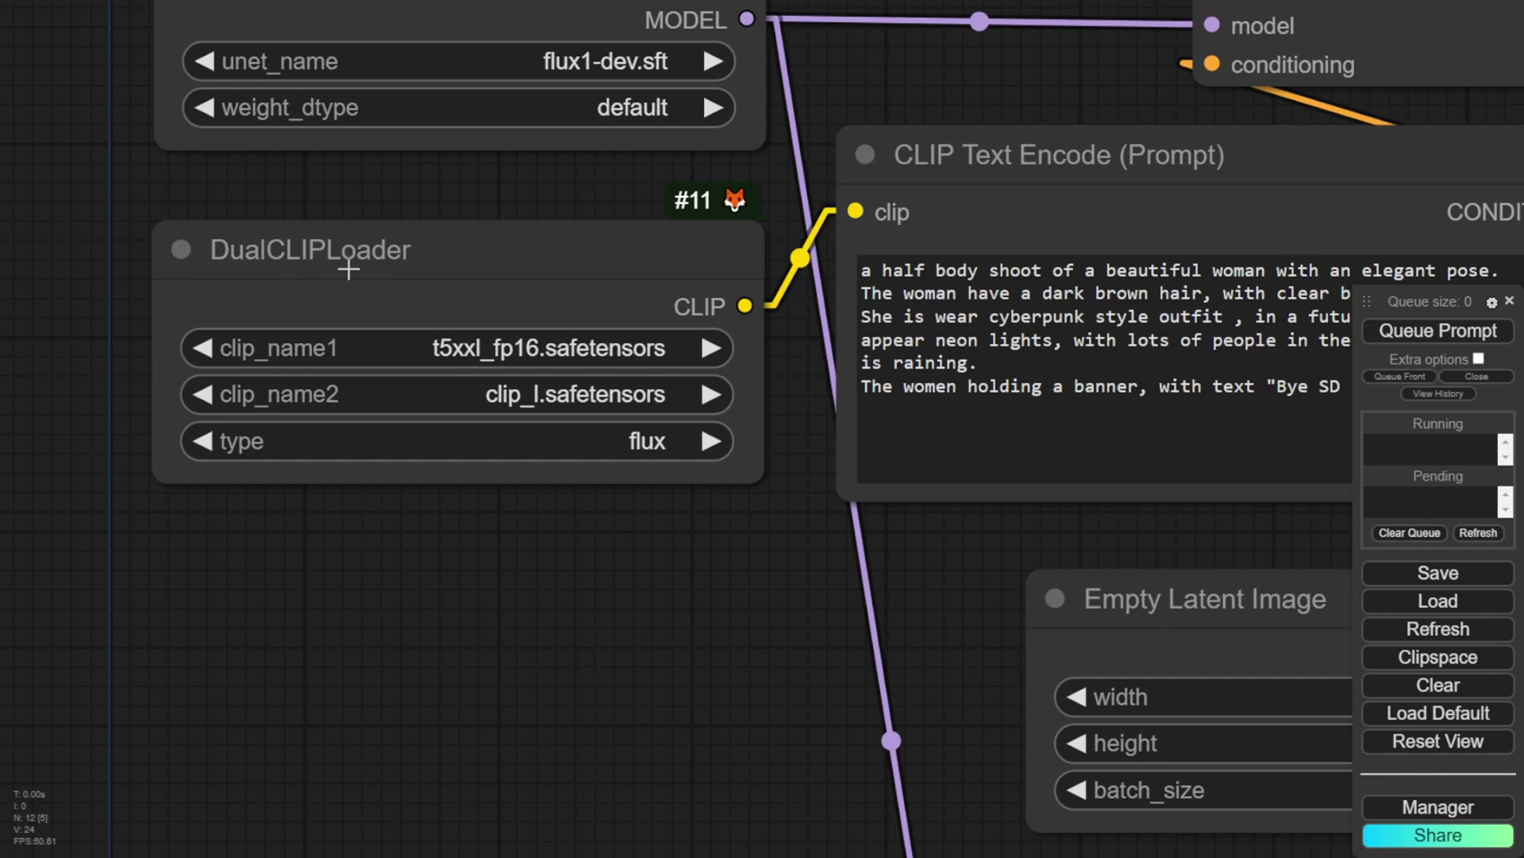
Switch the DualCLIPLoader (t5xxl_fp16, clip_l) type to flux.
drag(397, 255, 388, 264)
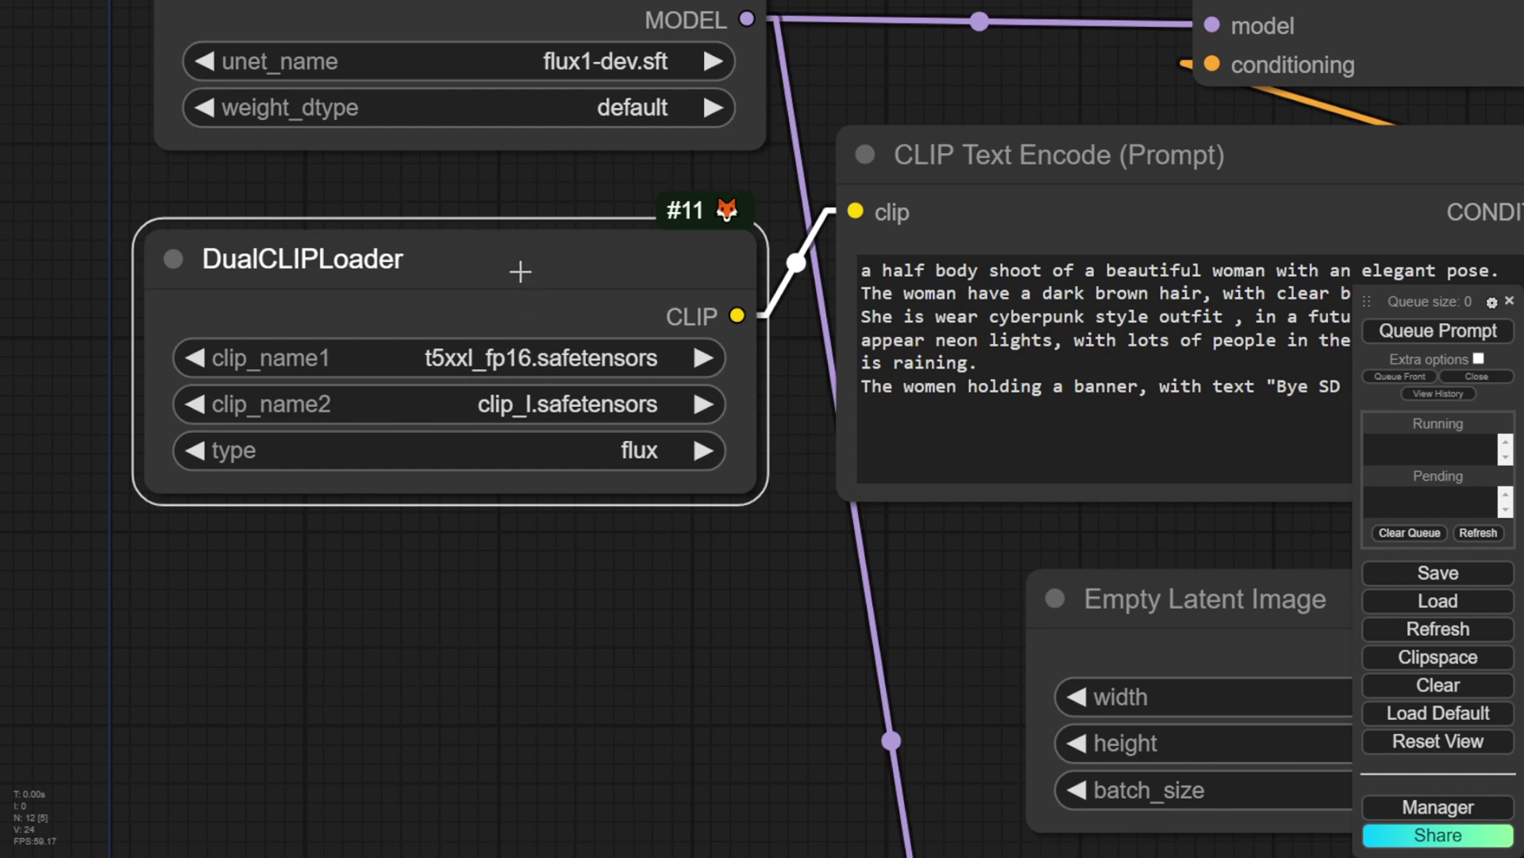
scroll(544, 103, up, 2)
click(546, 450)
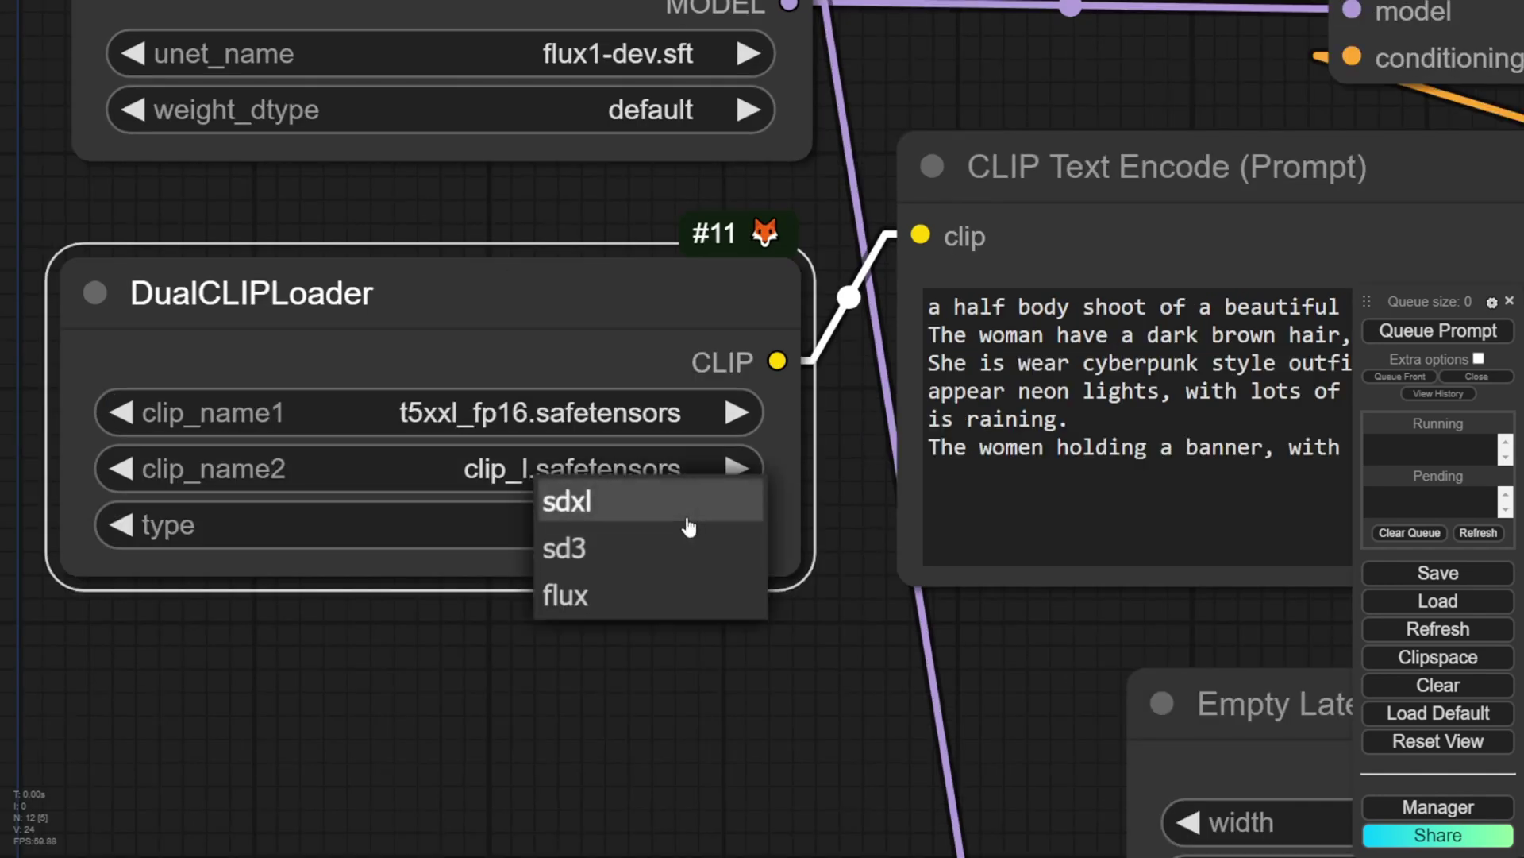
click(627, 605)
scroll(352, 334, down, 7)
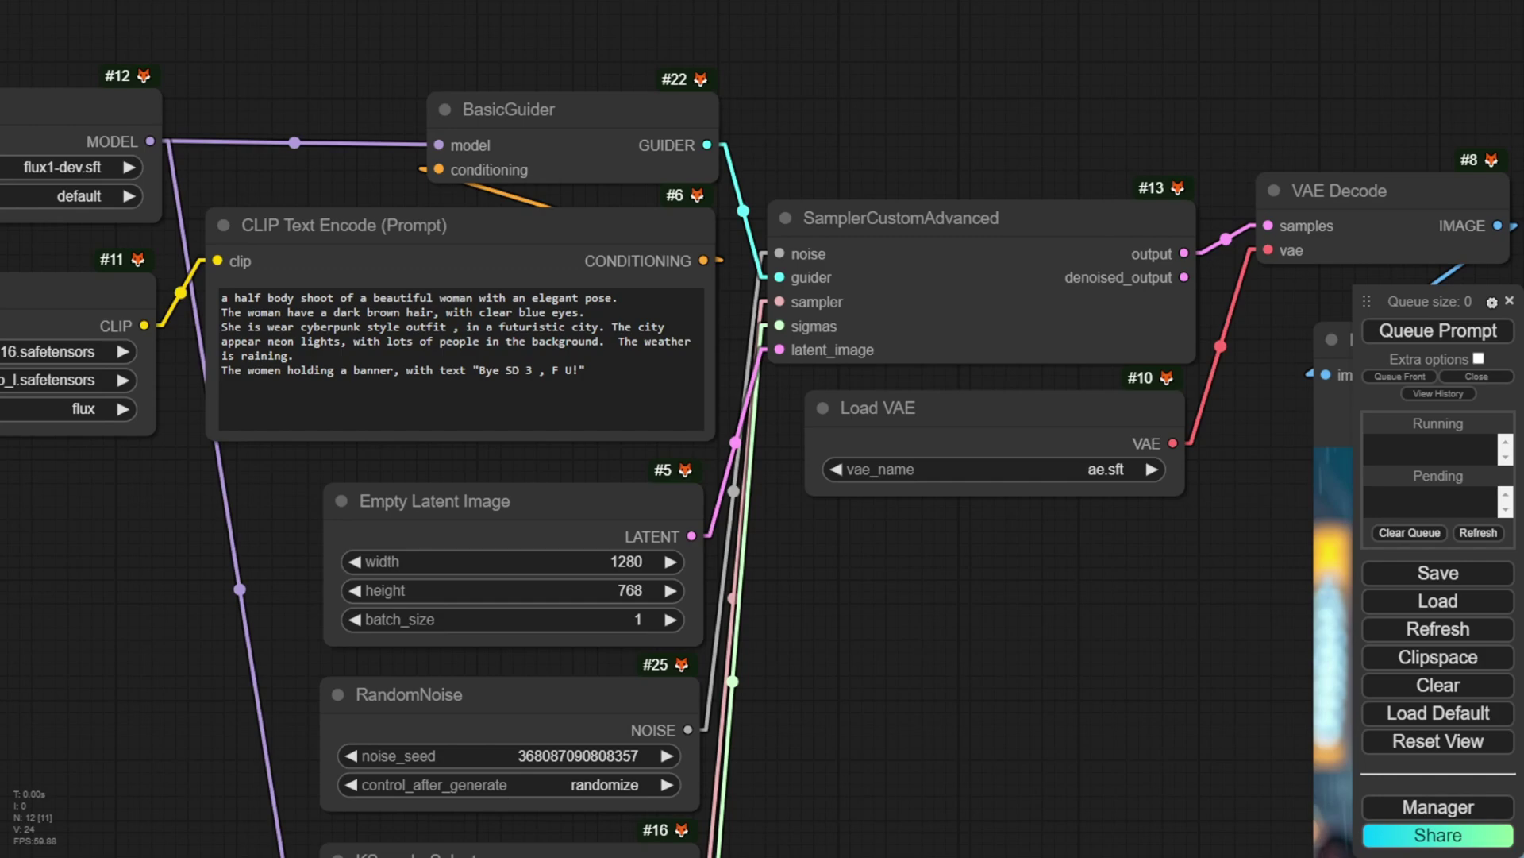
scroll(491, 88, up, 6)
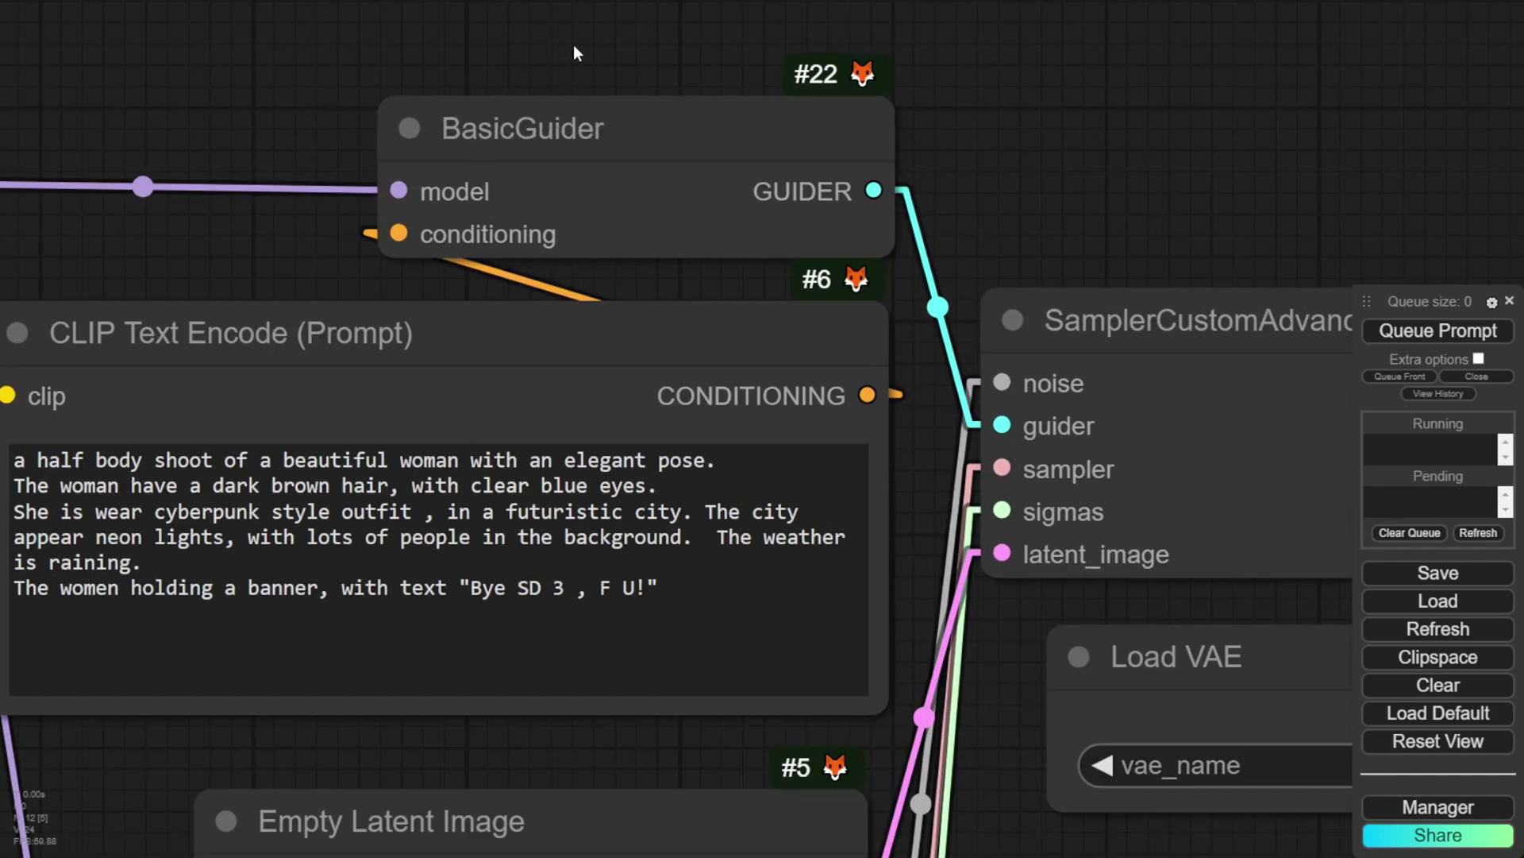
Add a FluxGuidance node and route the prompt conditioning through it into BasicGuider.
drag(574, 44, 1049, 345)
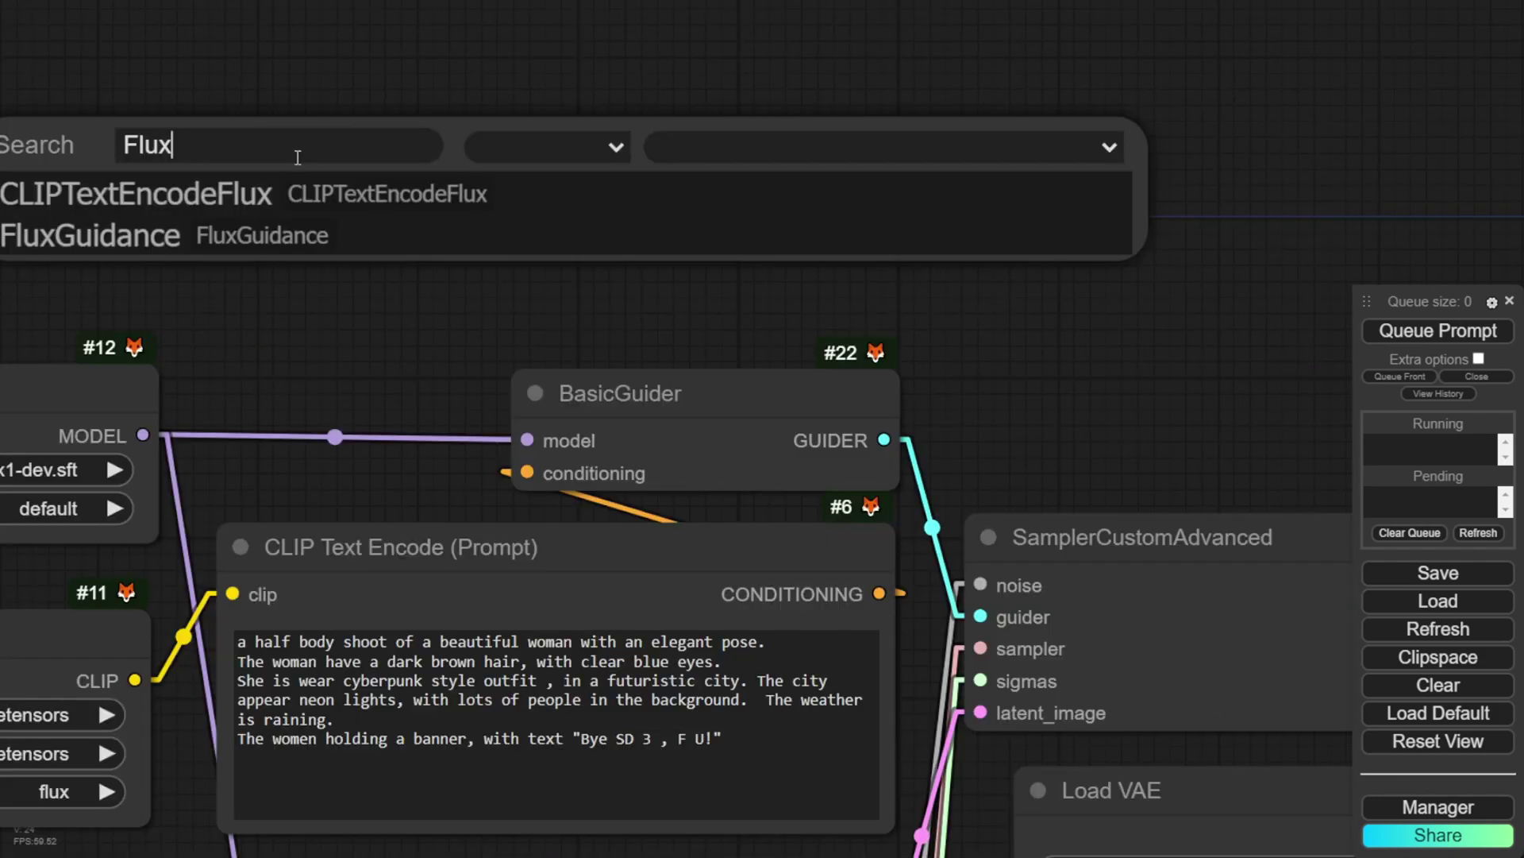
click(274, 235)
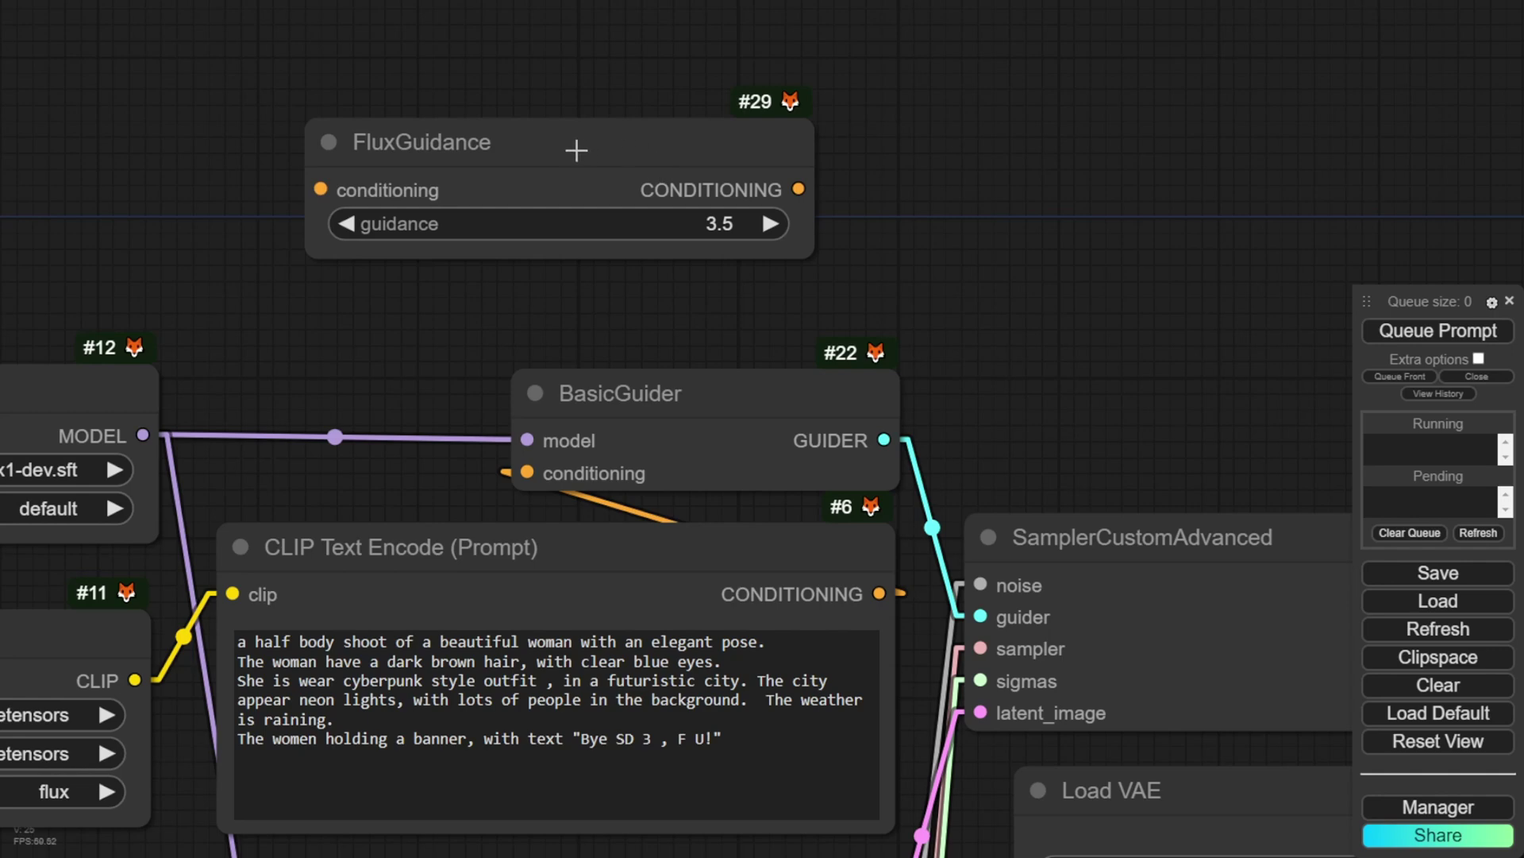
drag(560, 128, 577, 211)
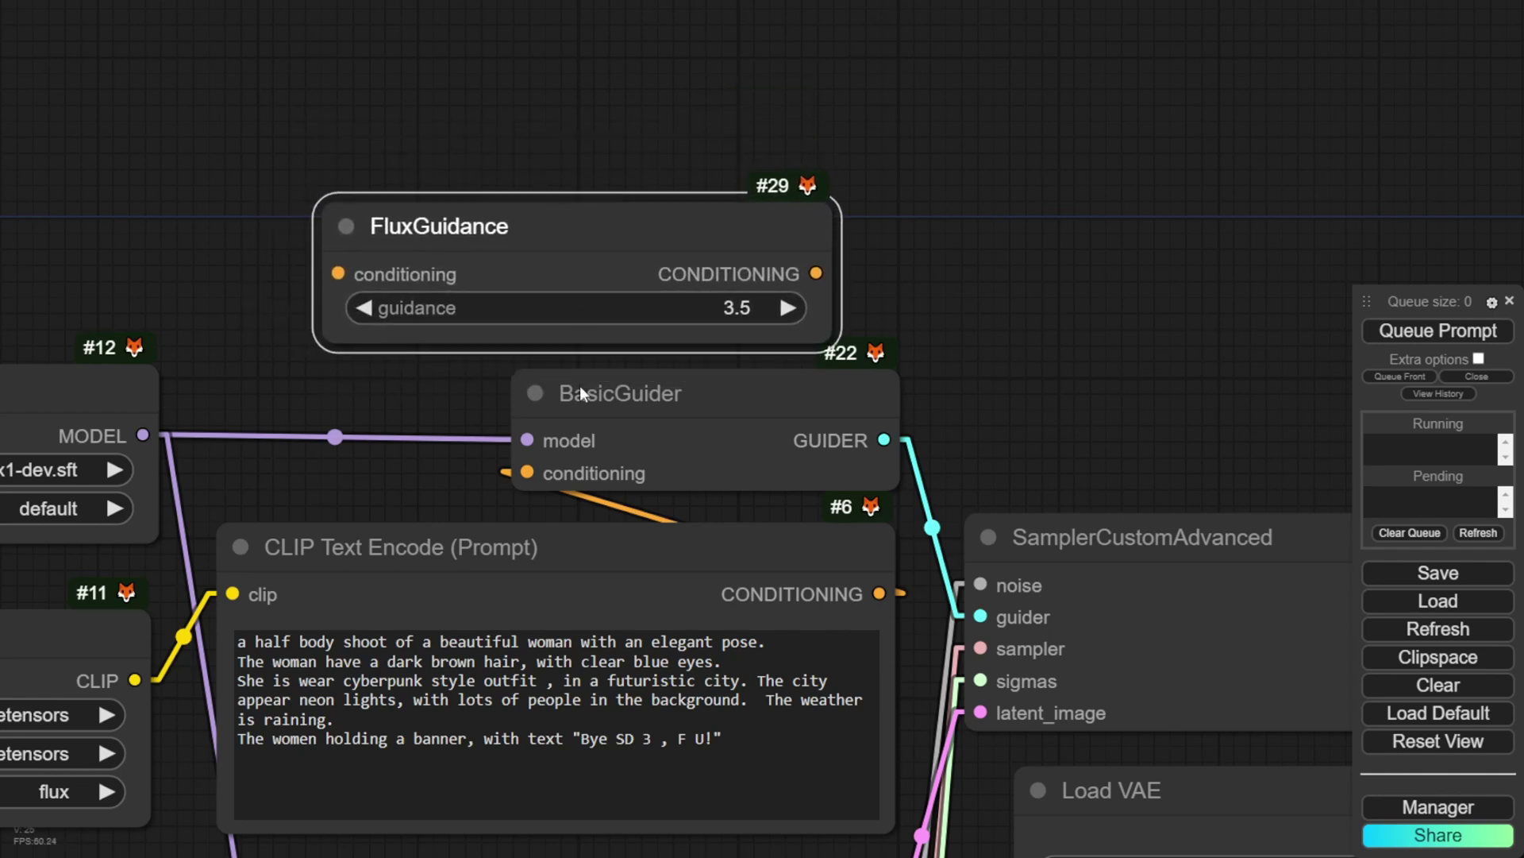
drag(527, 472, 324, 270)
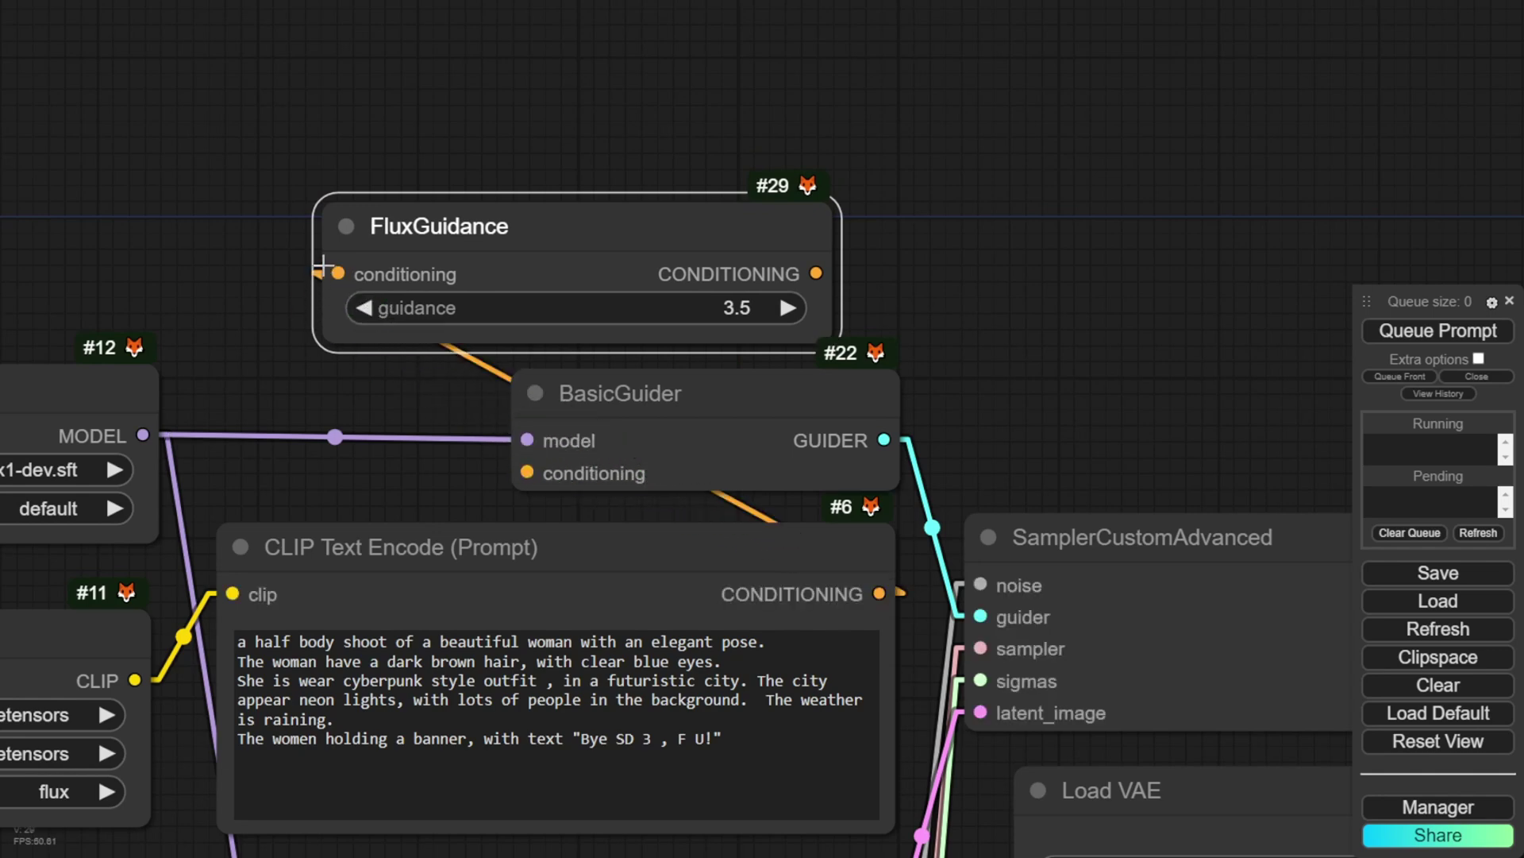
drag(632, 219, 484, 187)
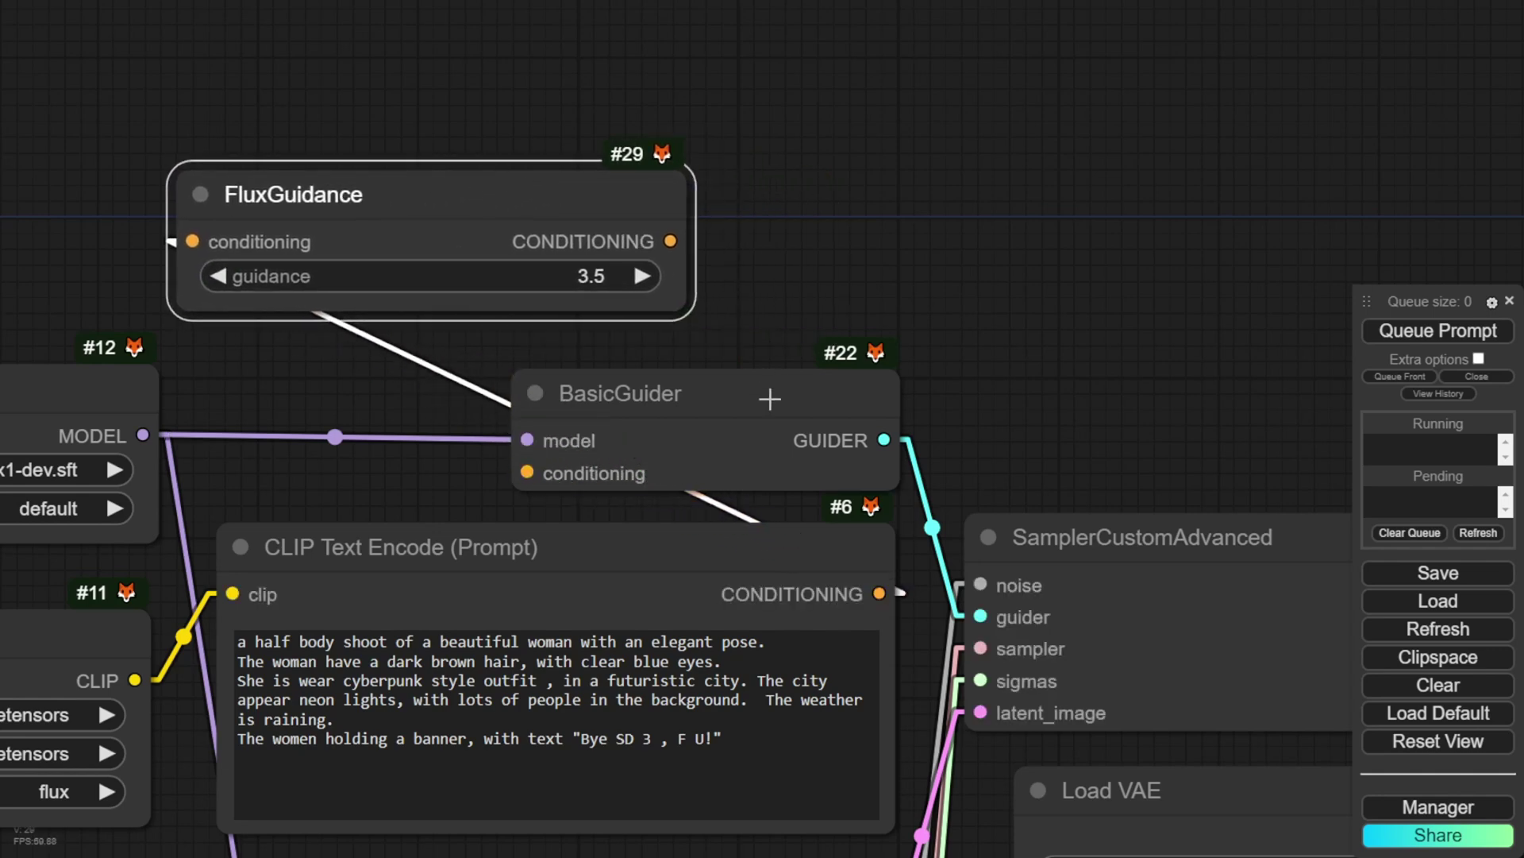
drag(786, 403, 1056, 200)
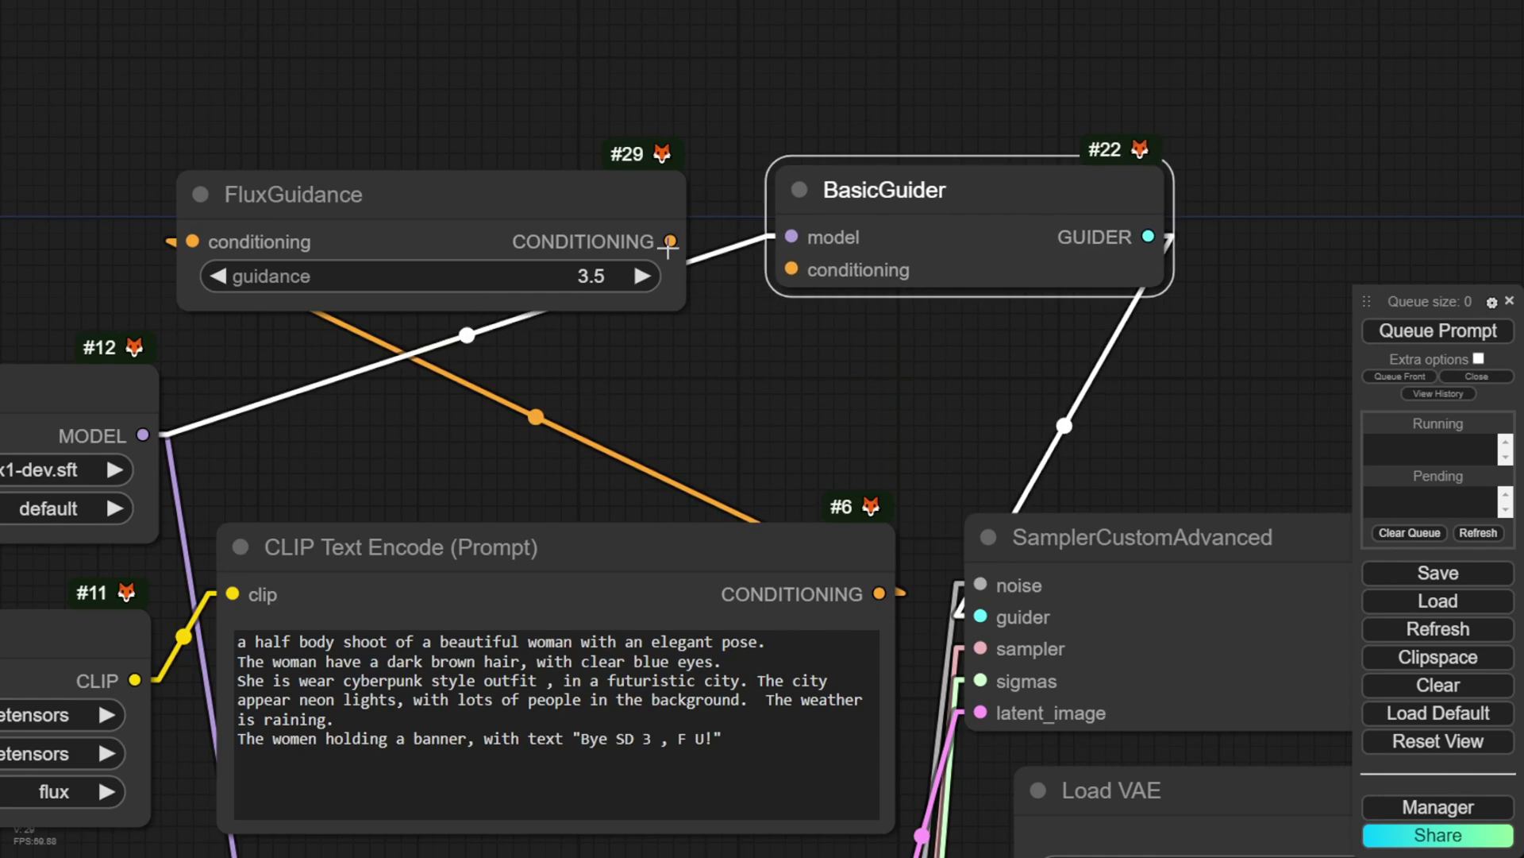
drag(671, 240, 791, 270)
Lower FluxGuidance's guidance from 3.5 to 2.0 and arrange it between the prompt and BasicGuider.
drag(791, 270, 860, 79)
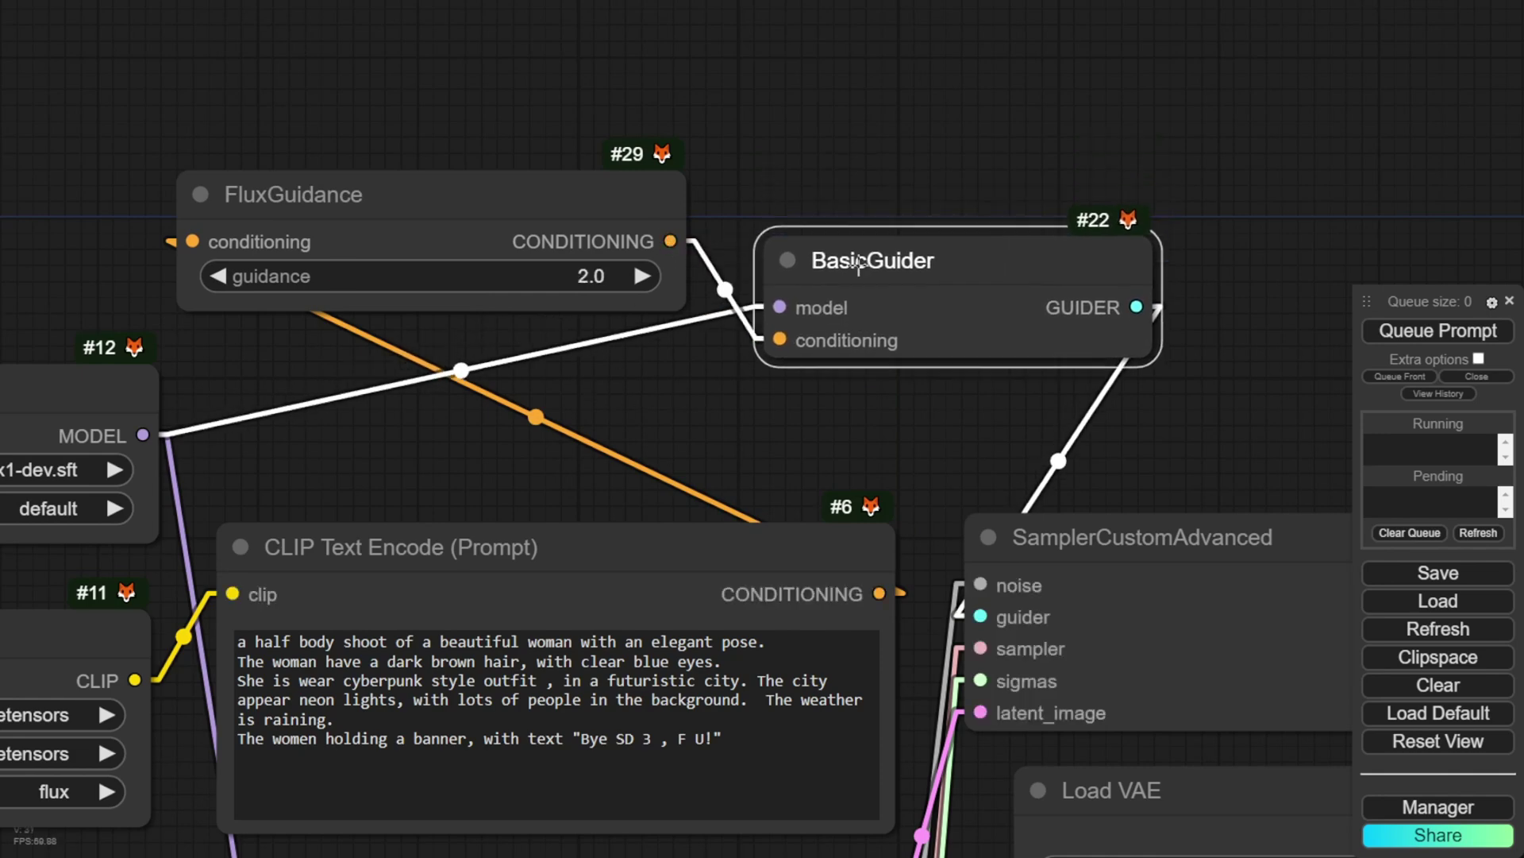
drag(603, 207, 801, 338)
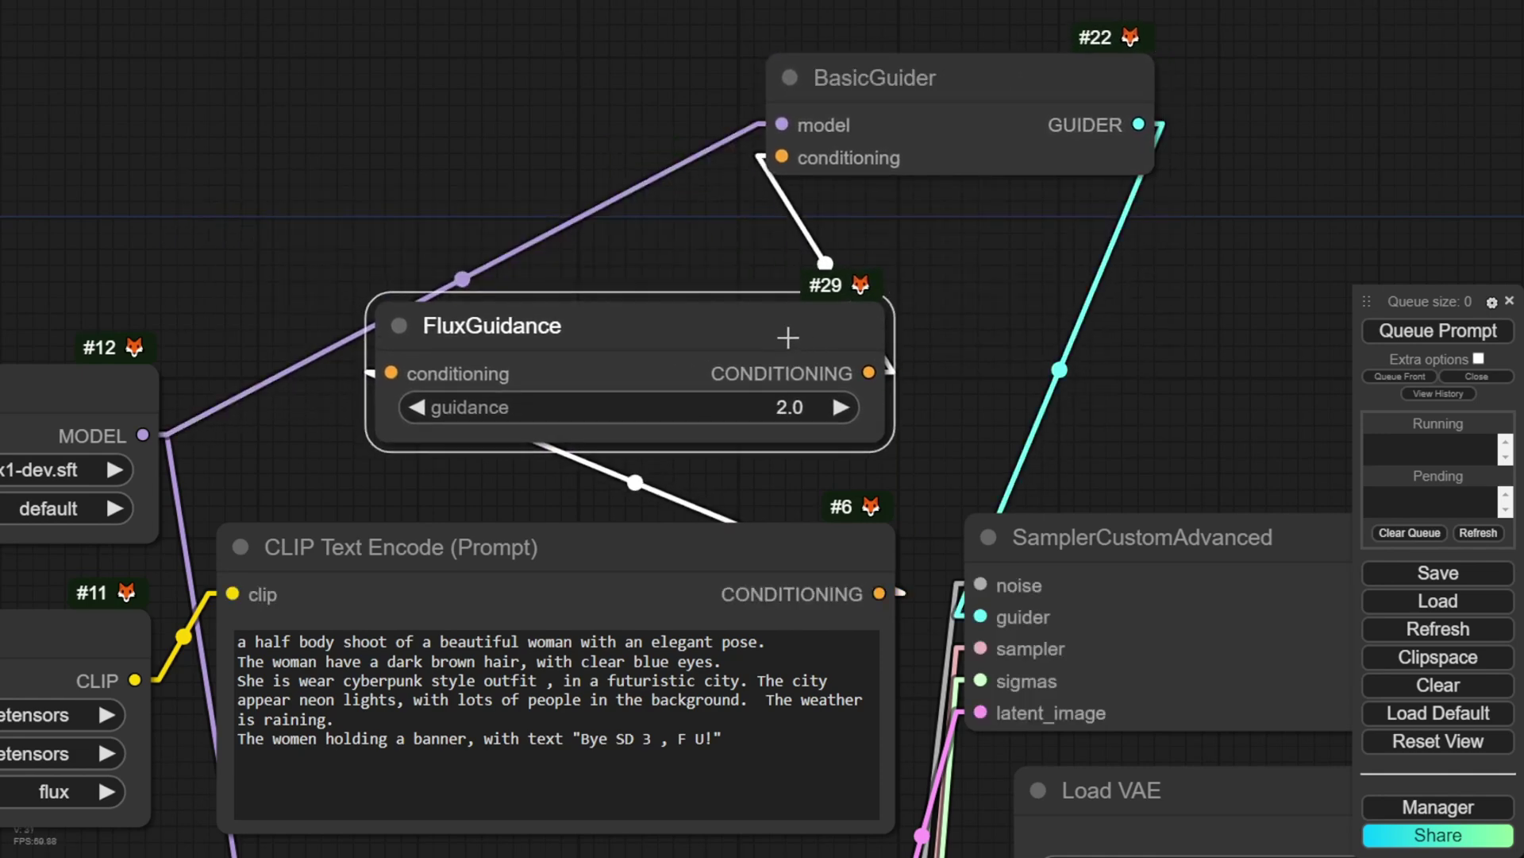
drag(980, 103, 717, 151)
drag(708, 292, 837, 403)
scroll(807, 459, down, 1)
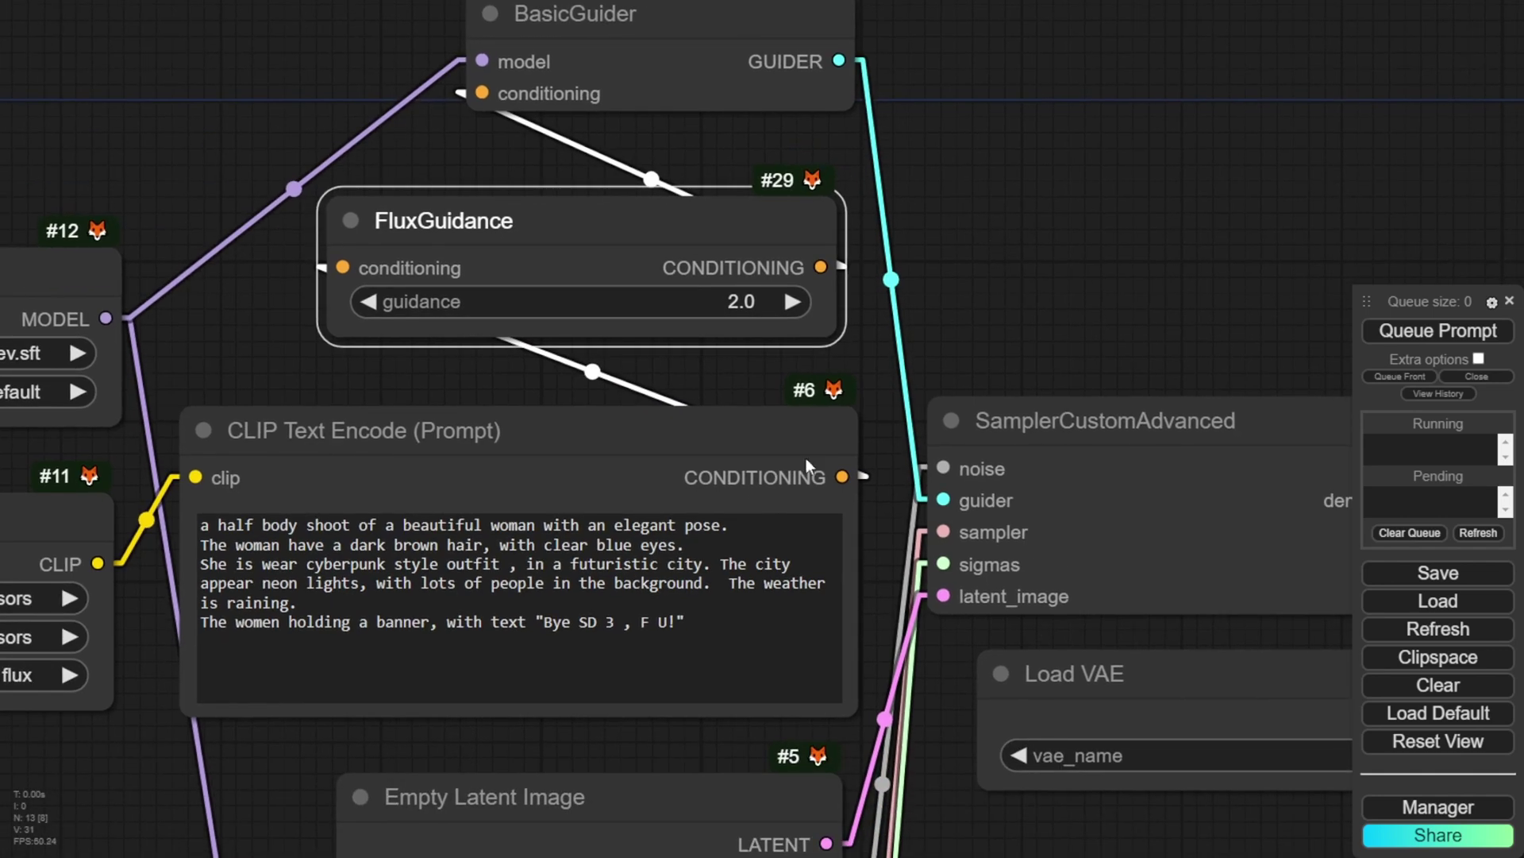
scroll(341, 476, down, 2)
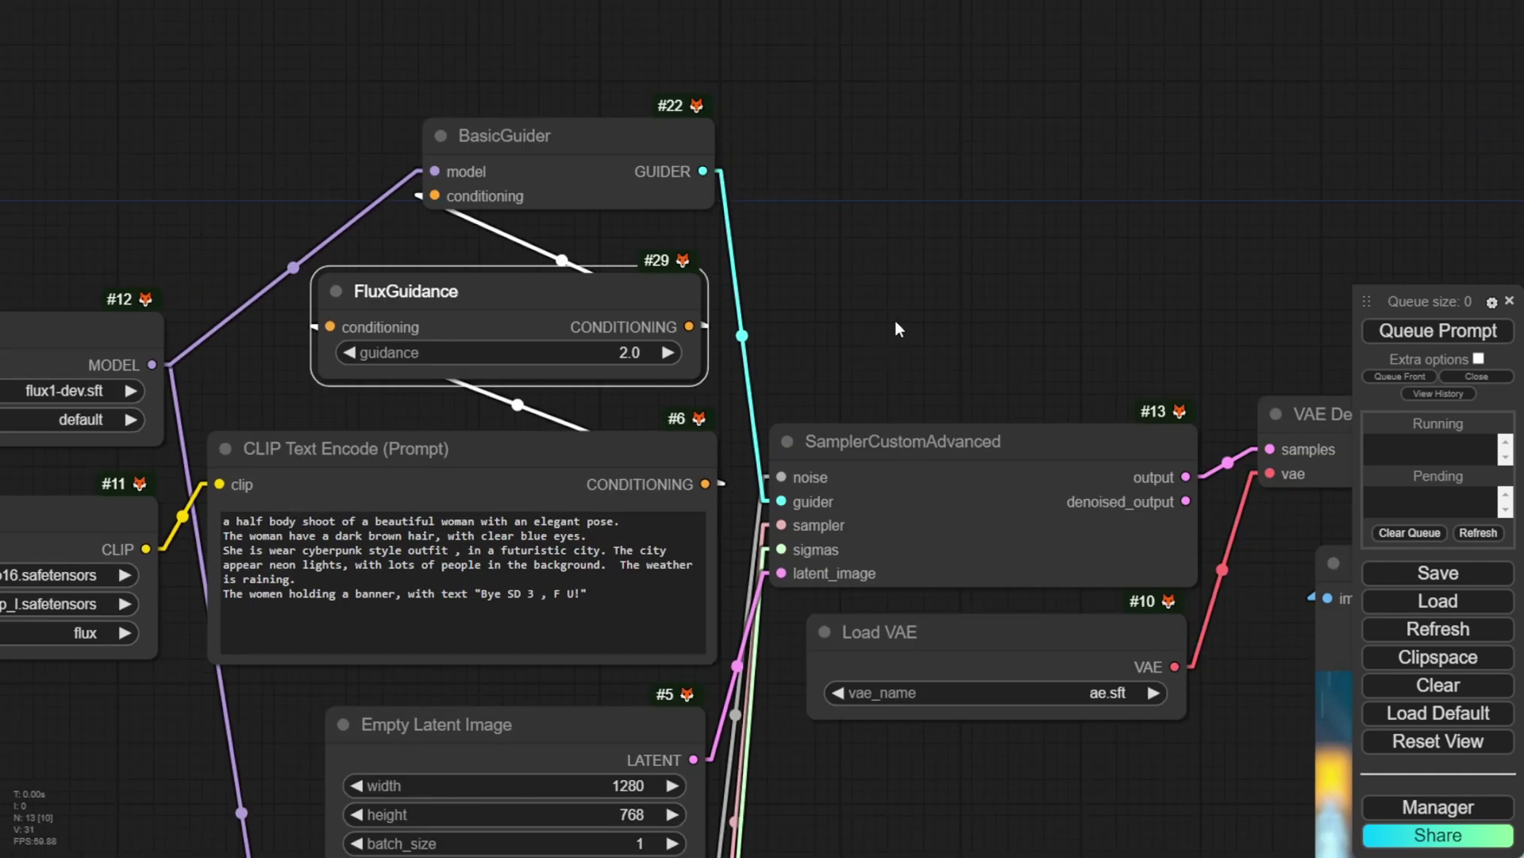
scroll(894, 321, down, 3)
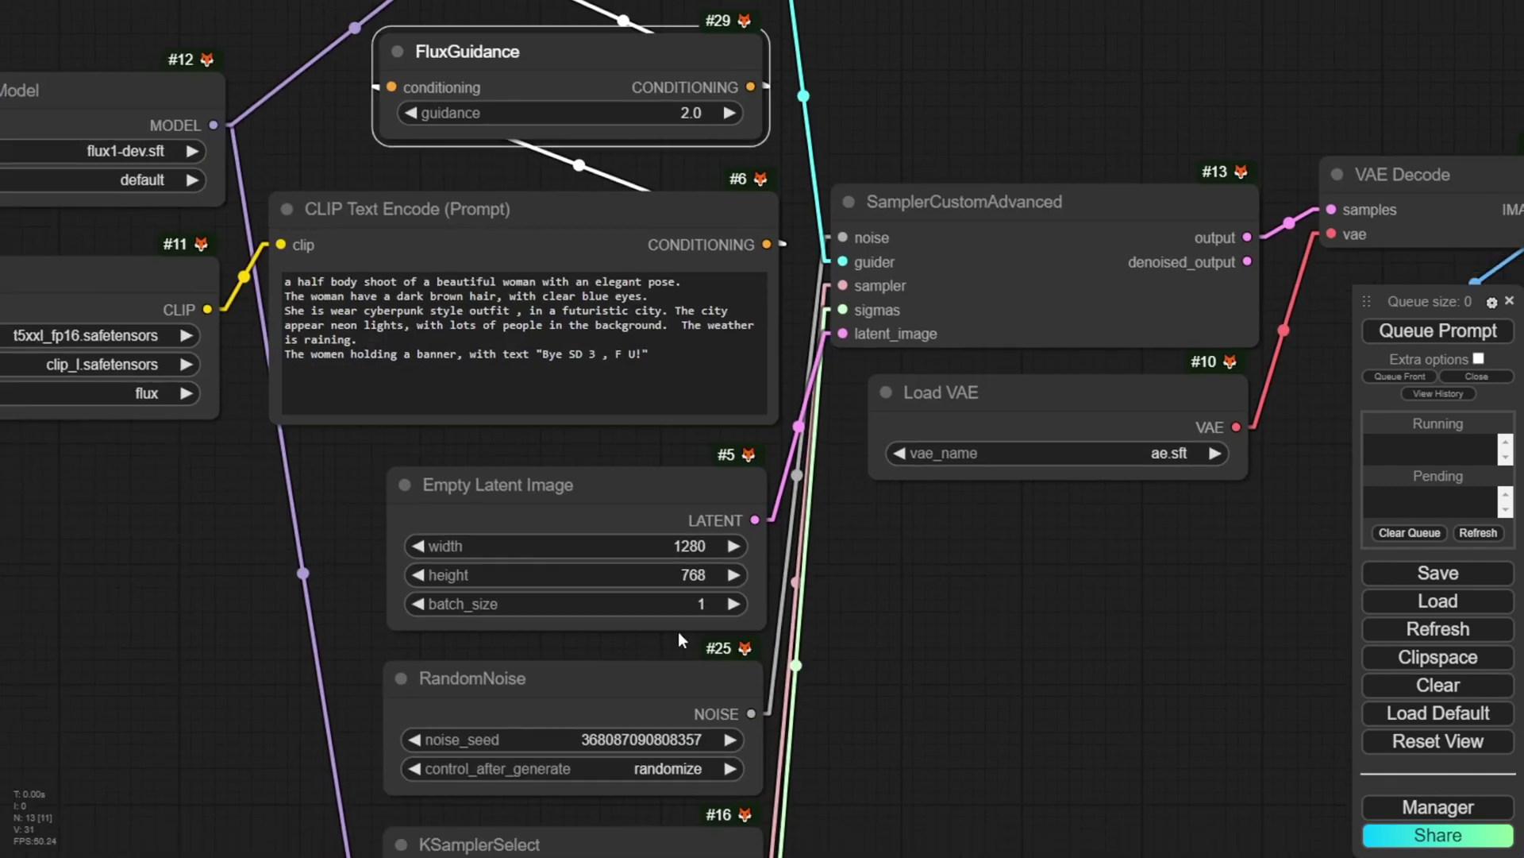
scroll(875, 40, down, 5)
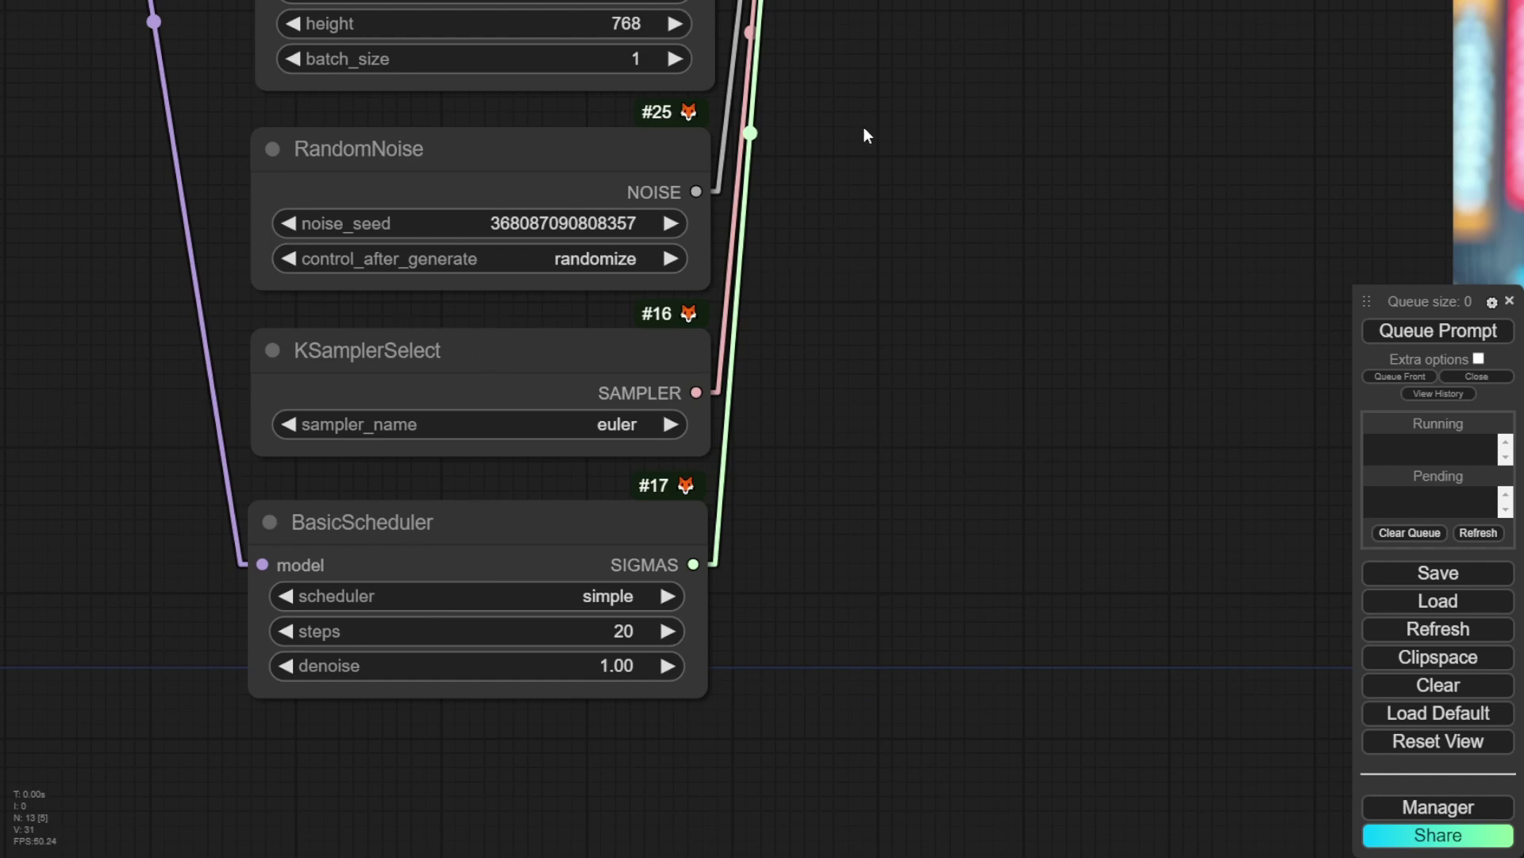
drag(864, 135, 838, 386)
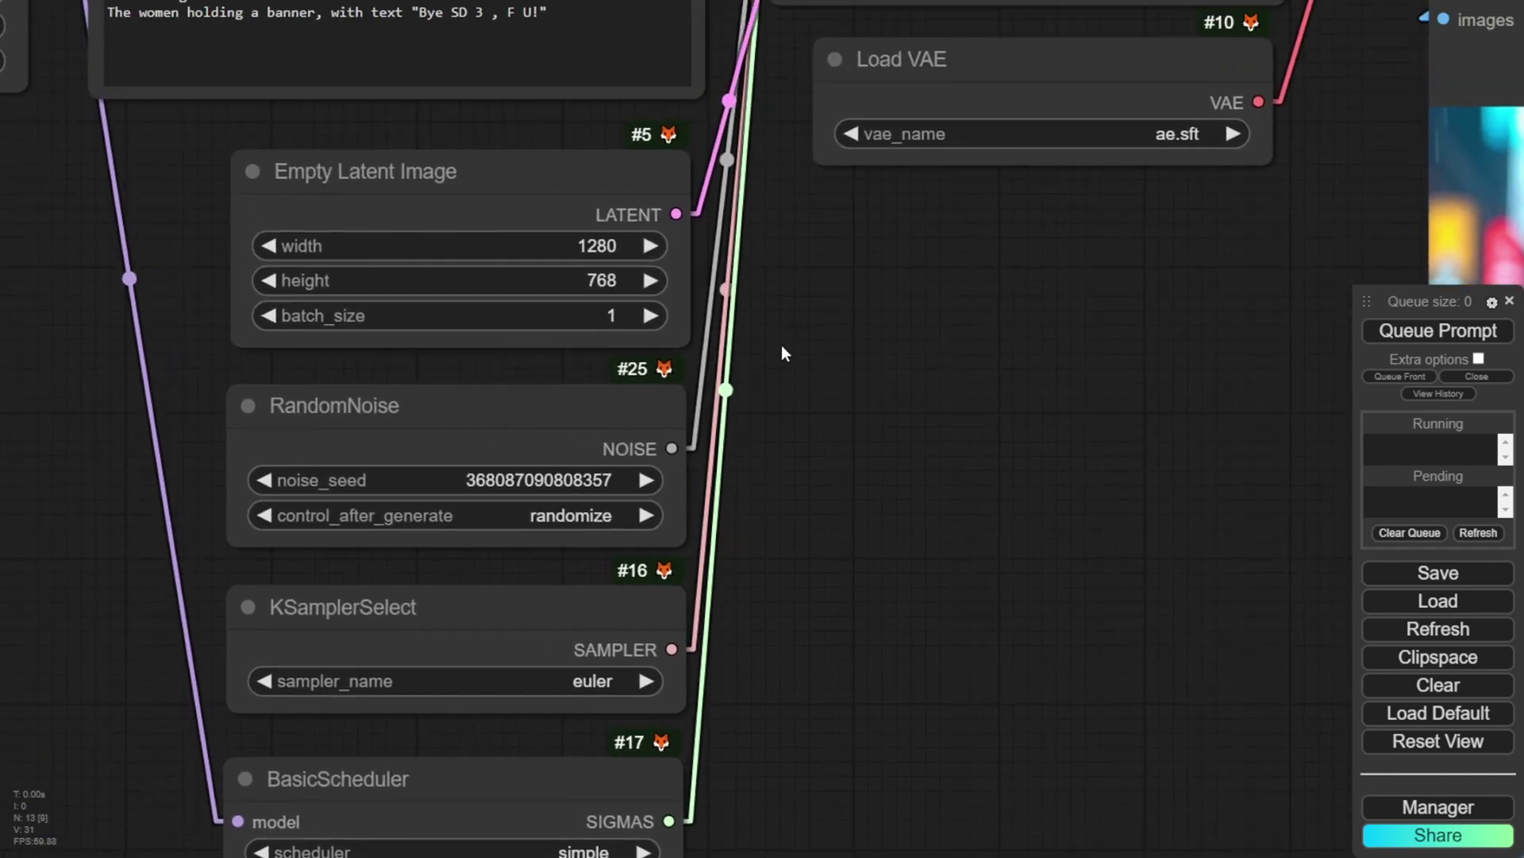
scroll(783, 352, down, 3)
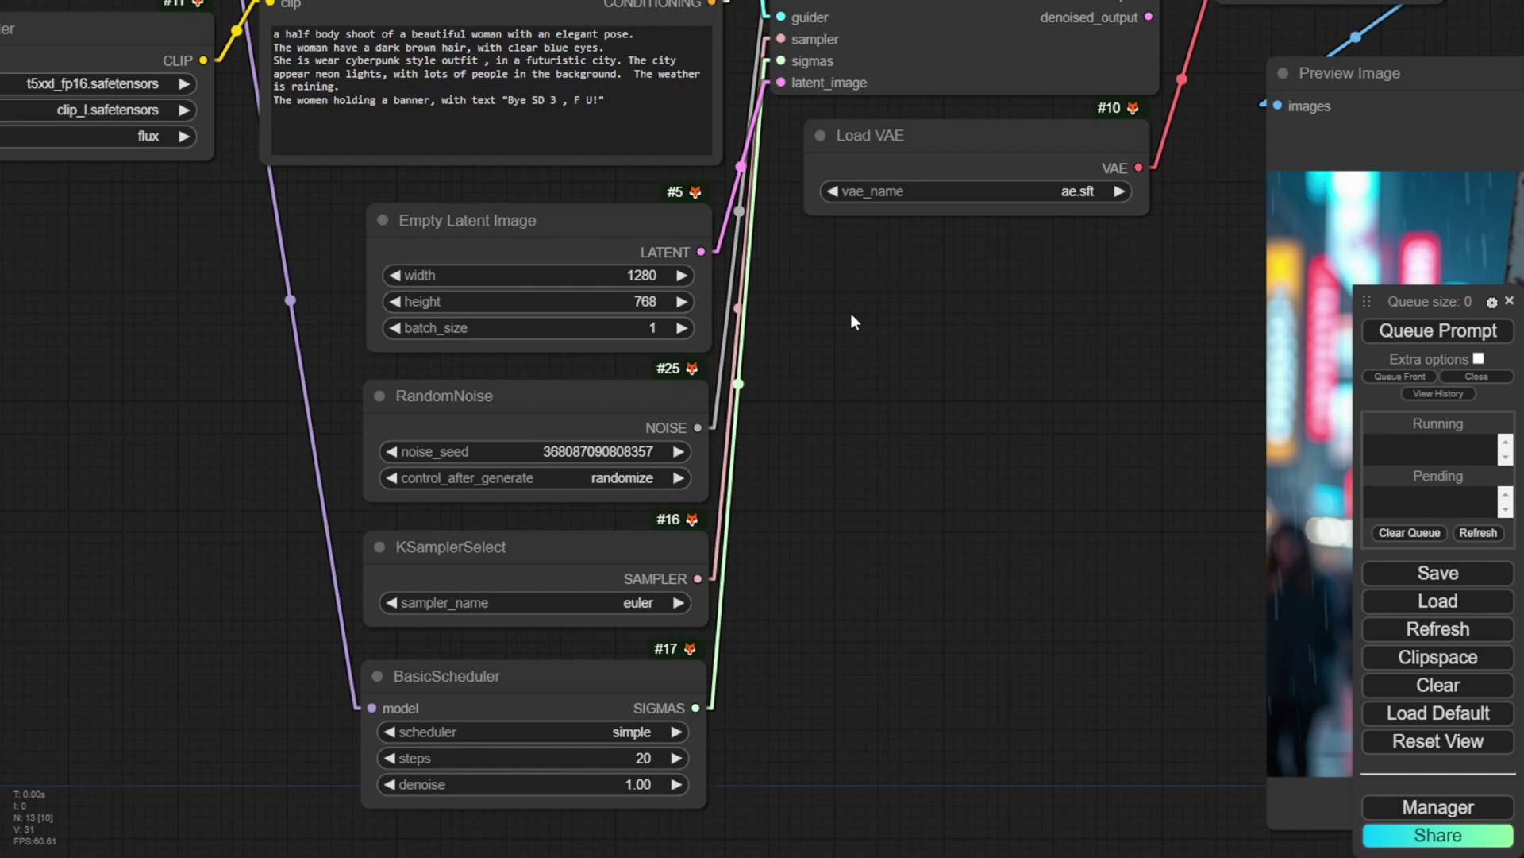
scroll(851, 313, down, 2)
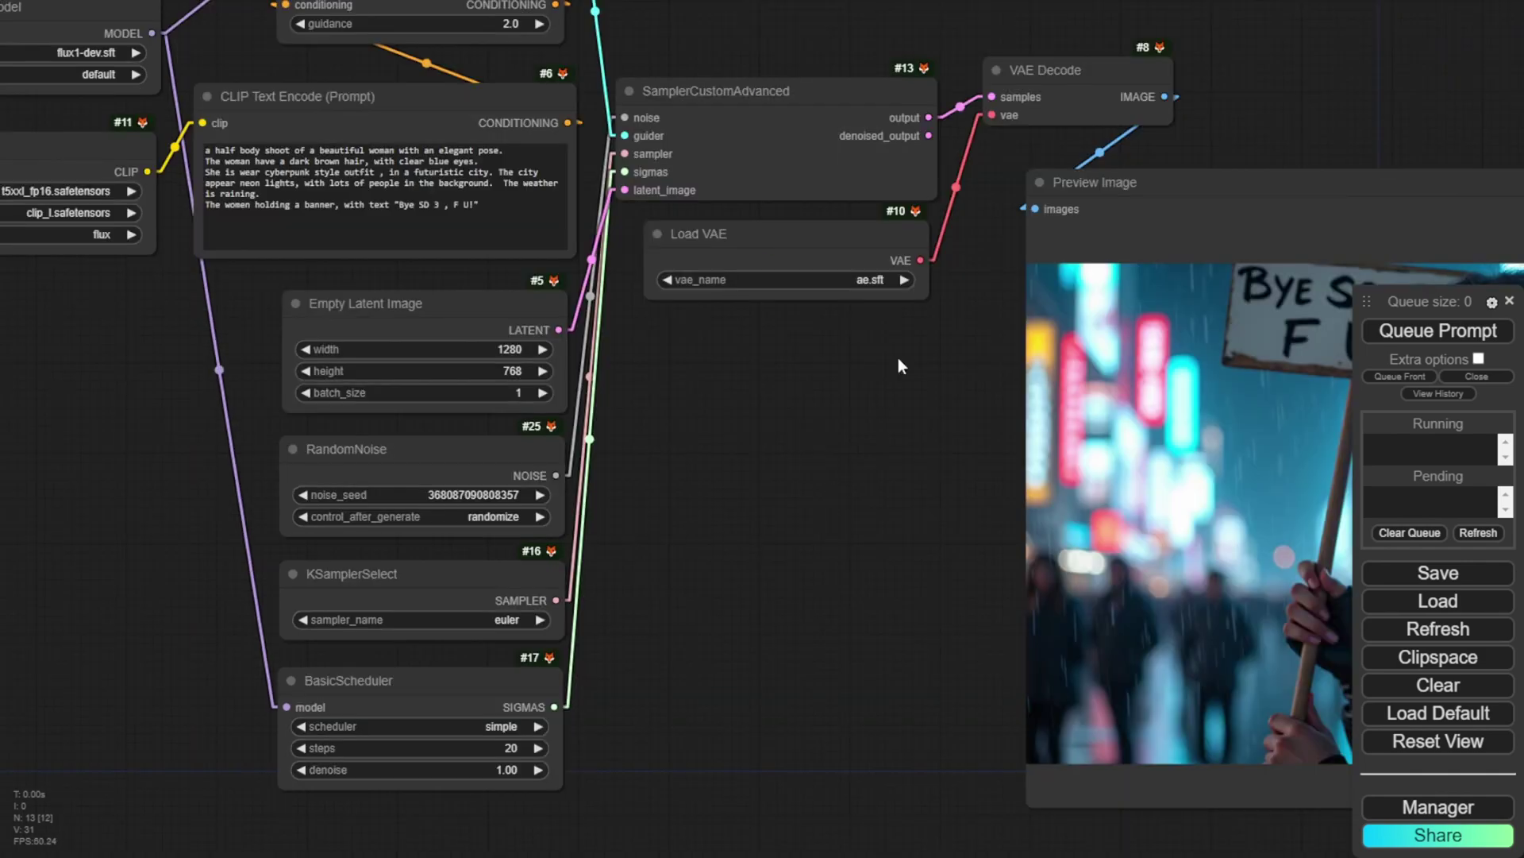
drag(898, 357, 565, 664)
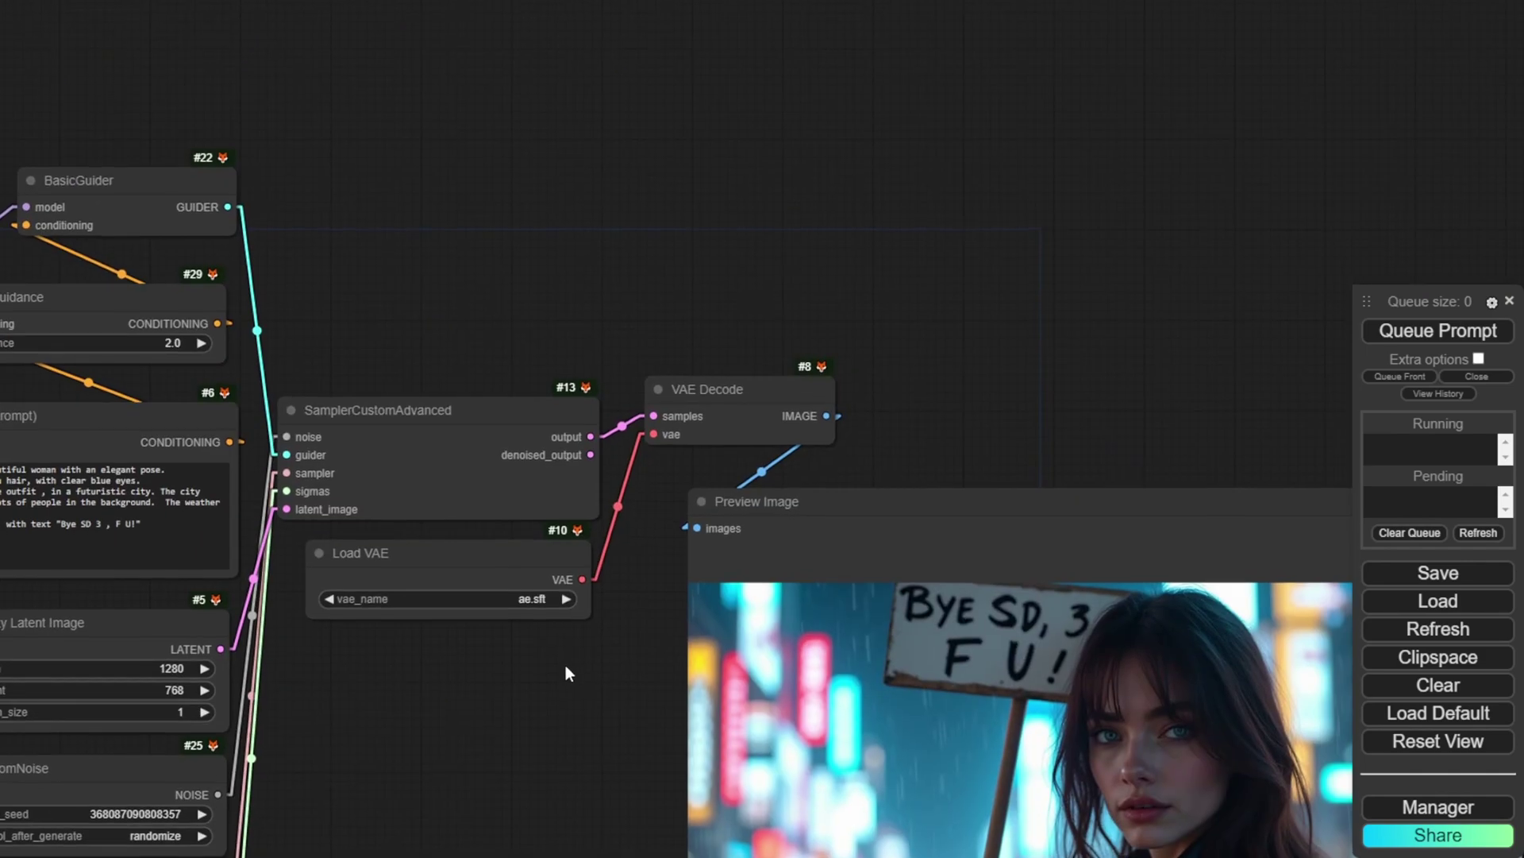
scroll(568, 647, up, 5)
scroll(569, 647, up, 2)
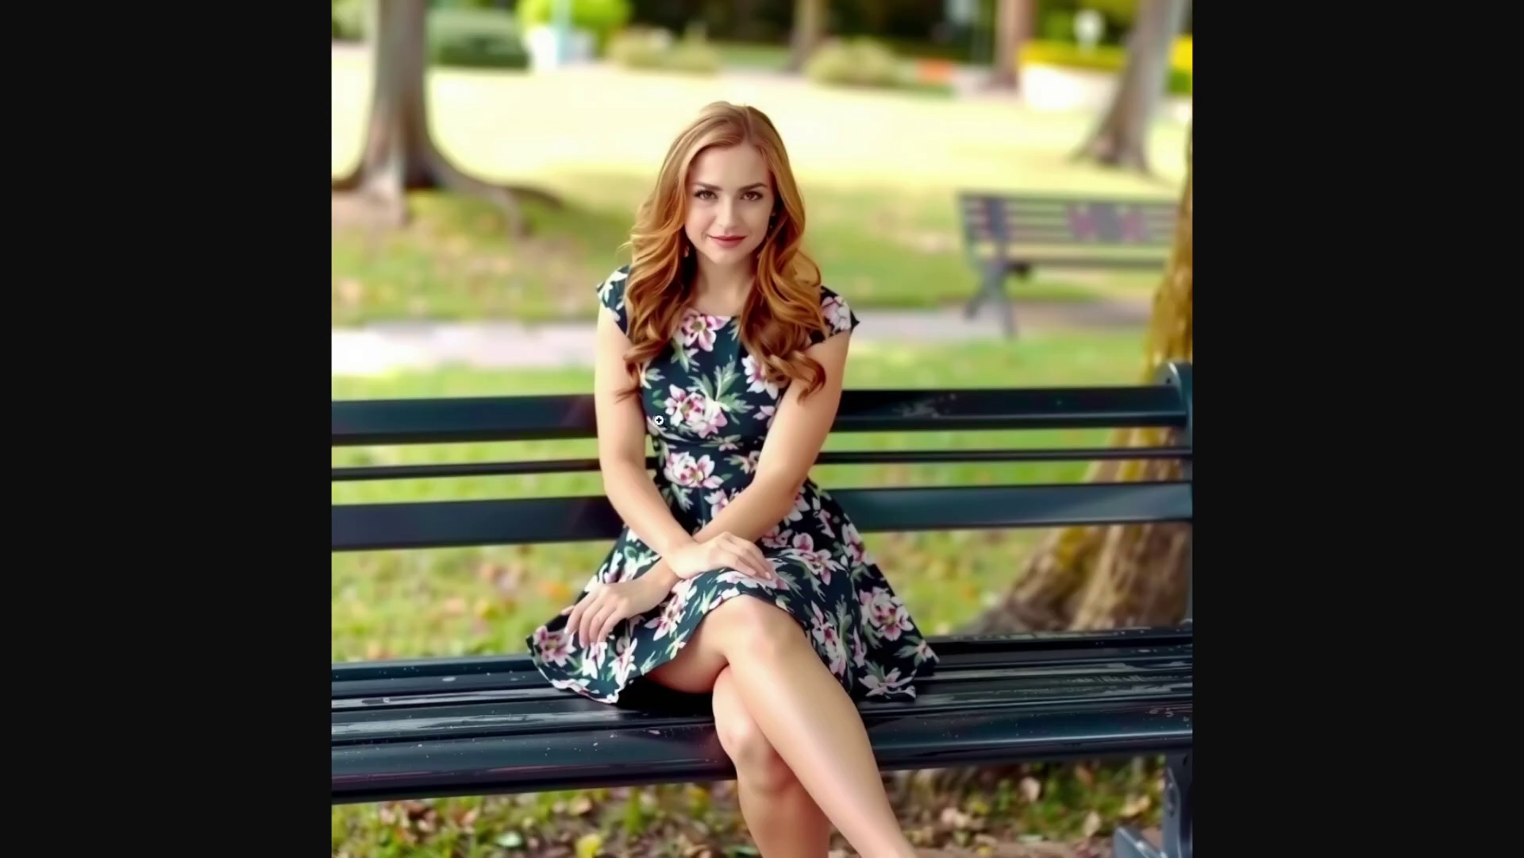
View the park bench and neon street samples full size, then advance to the sci-fi corridor image.
click(631, 601)
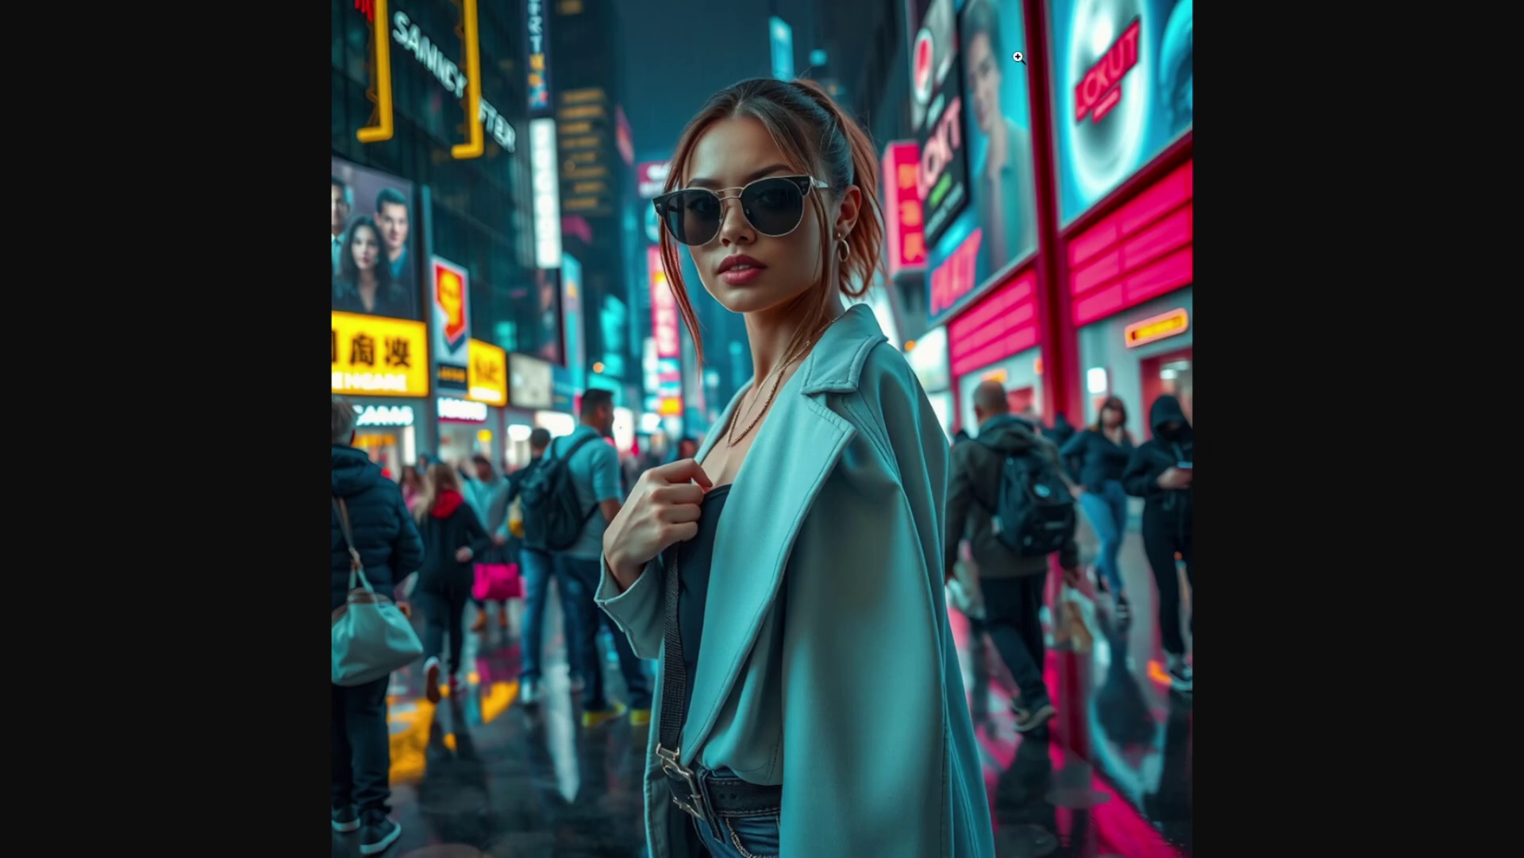
click(1103, 114)
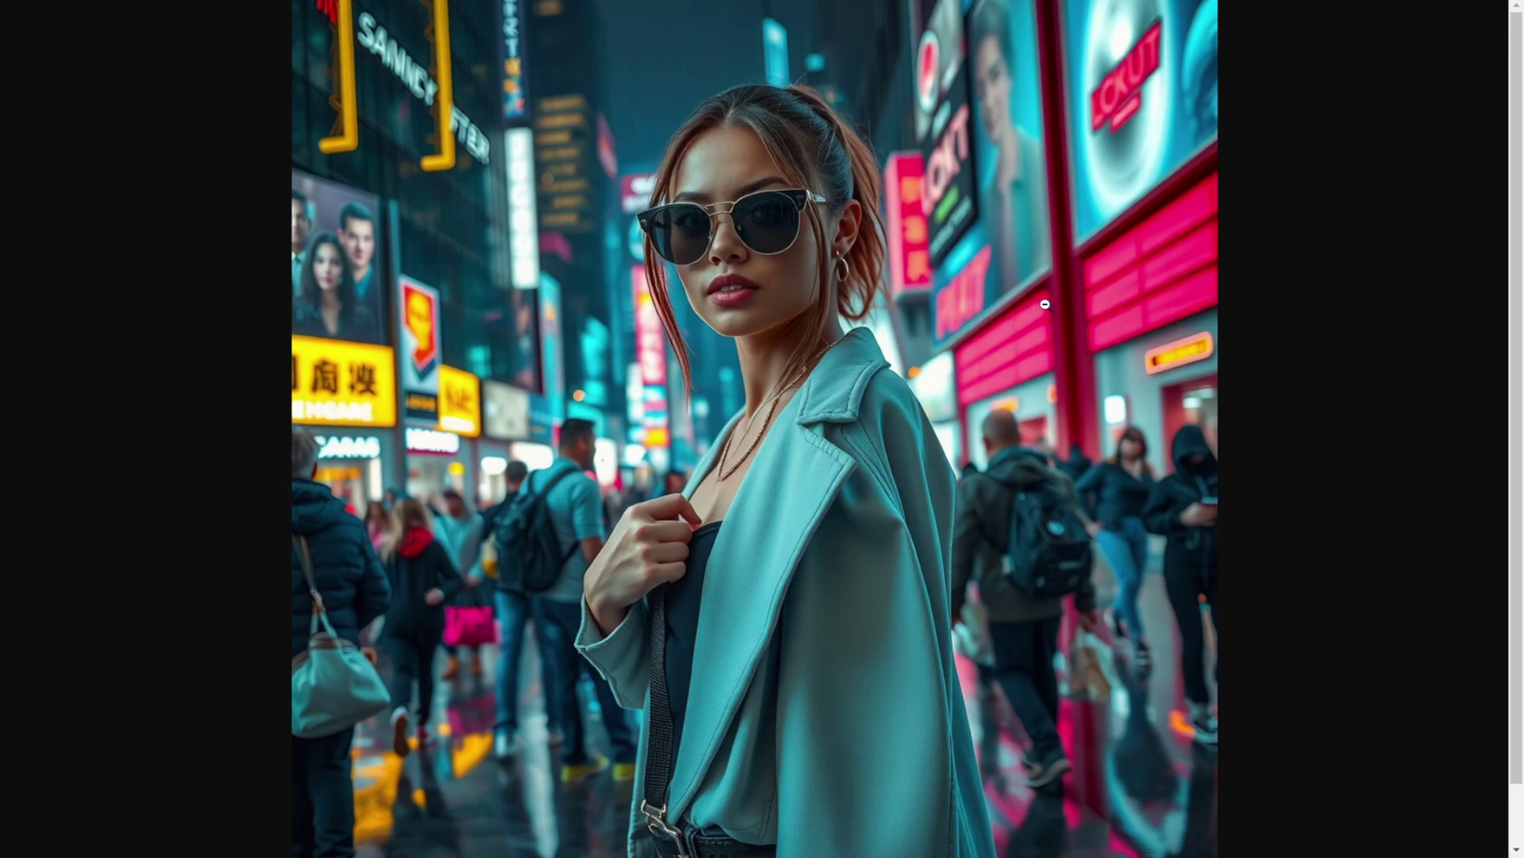
scroll(1045, 304, down, 1)
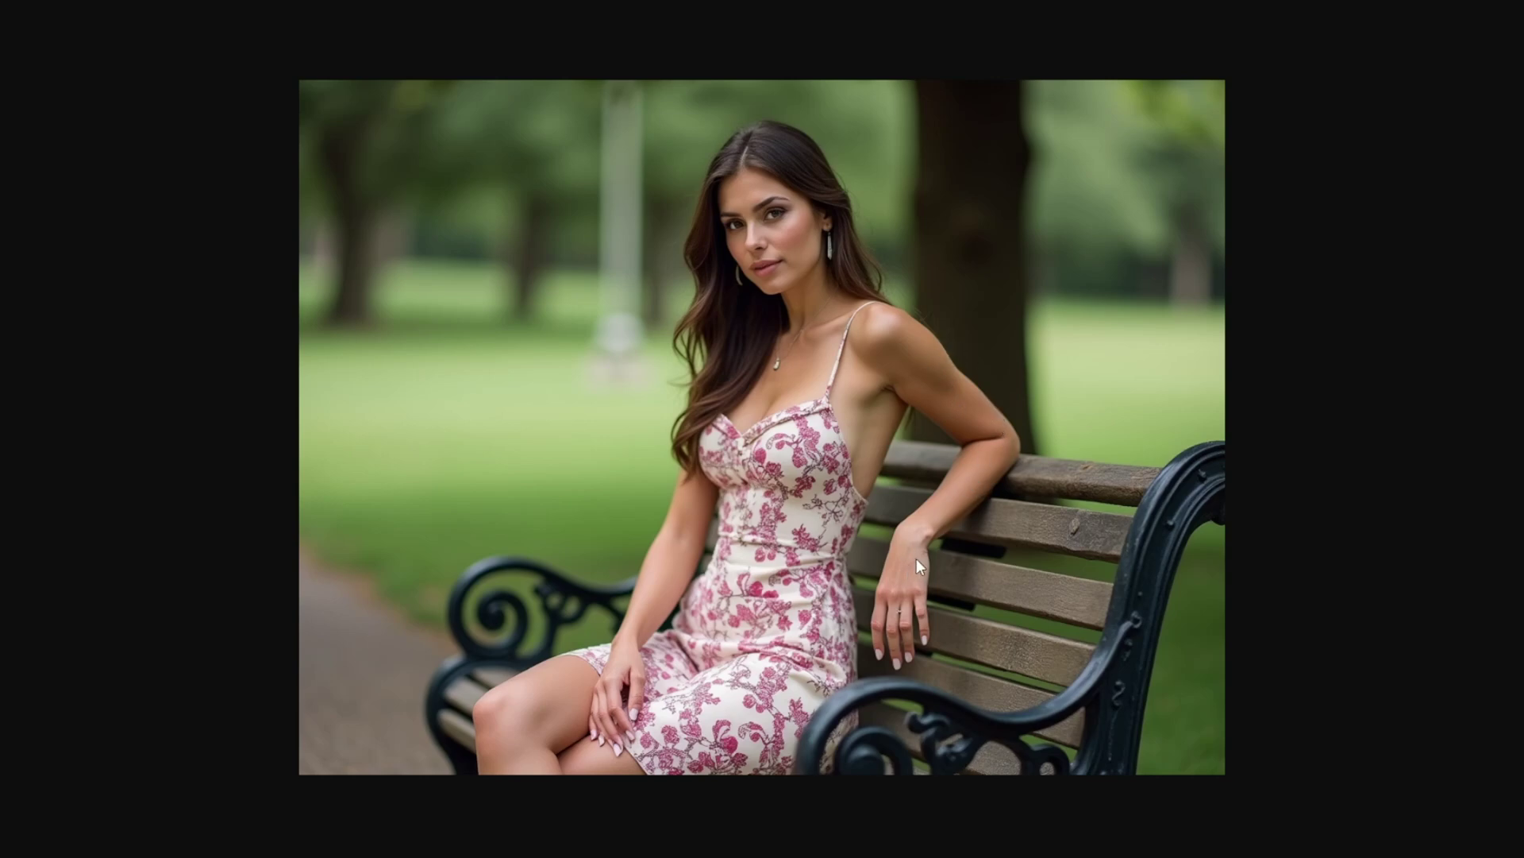
key(Right)
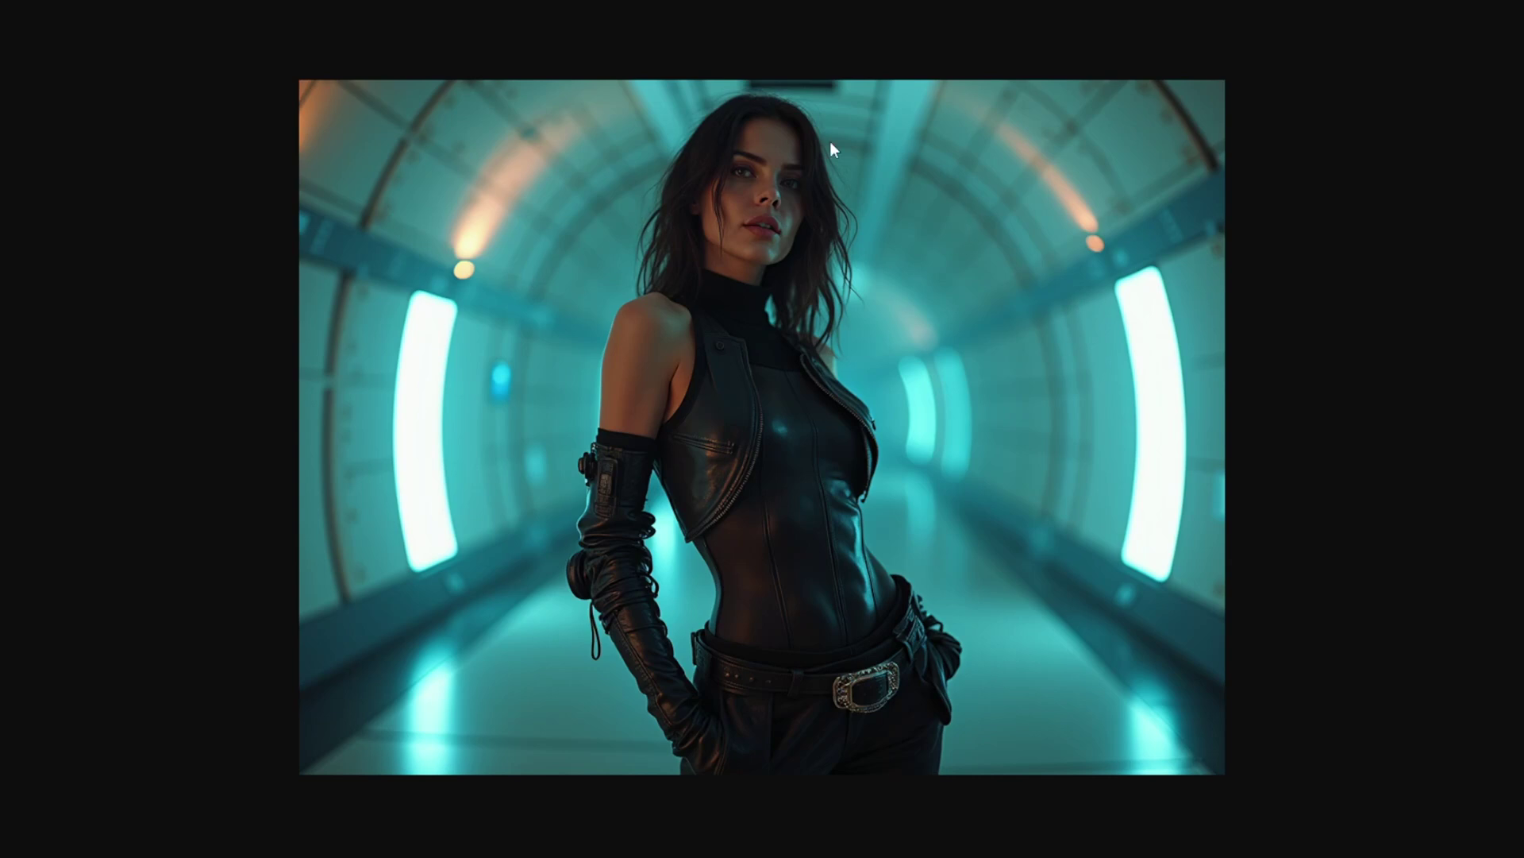